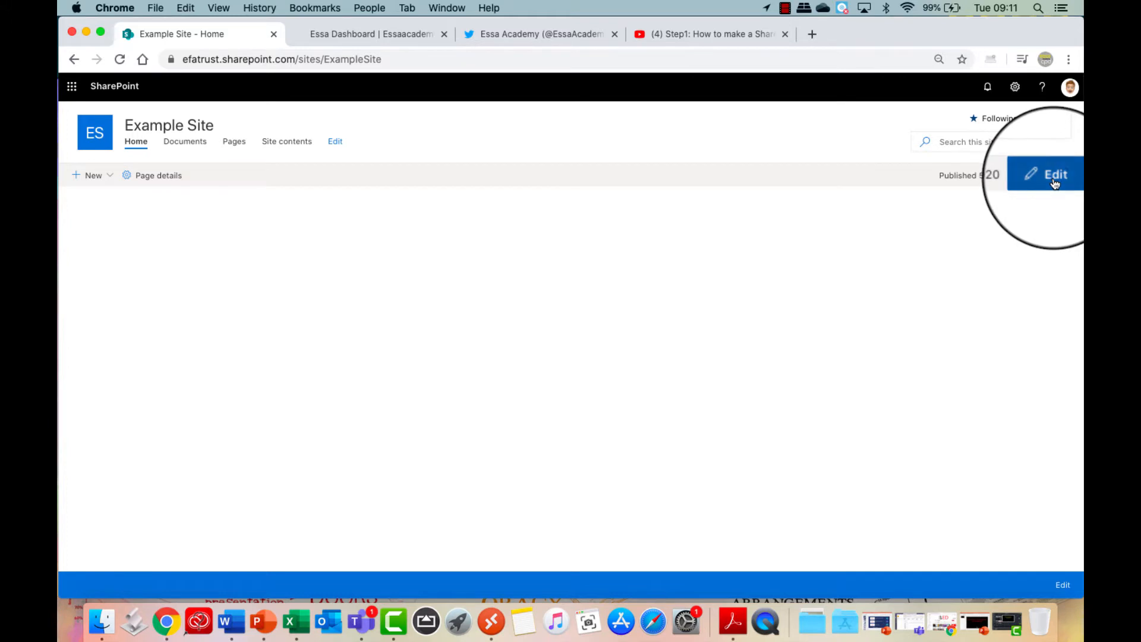
# Put the Example Site home page into edit mode and add a Link web part to its empty section
pyautogui.click(1053, 180)
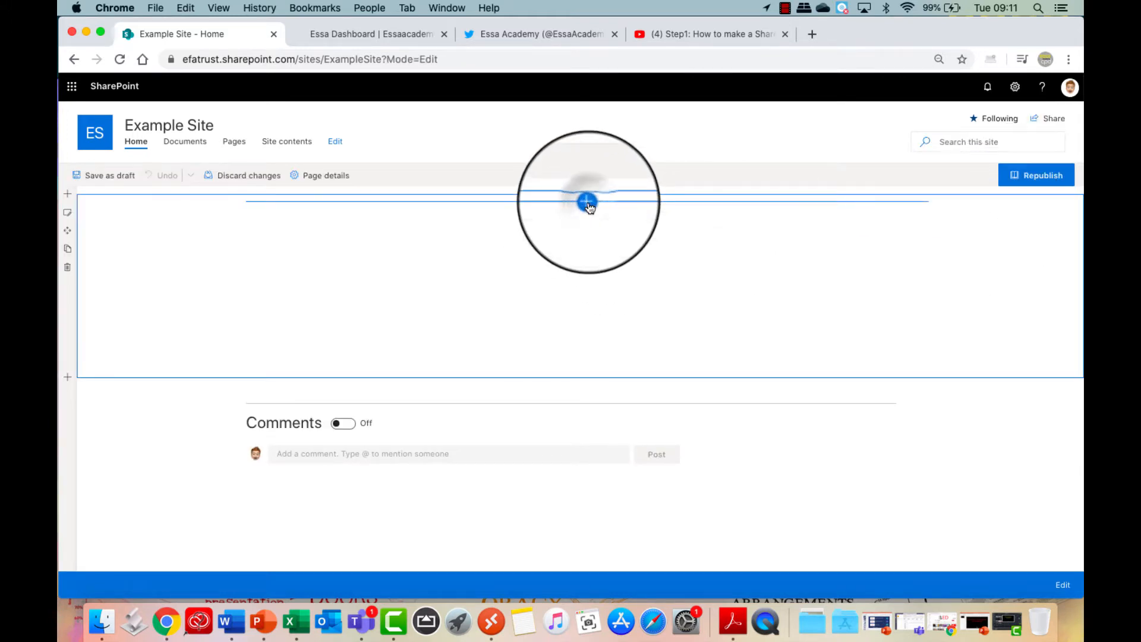
pyautogui.click(587, 204)
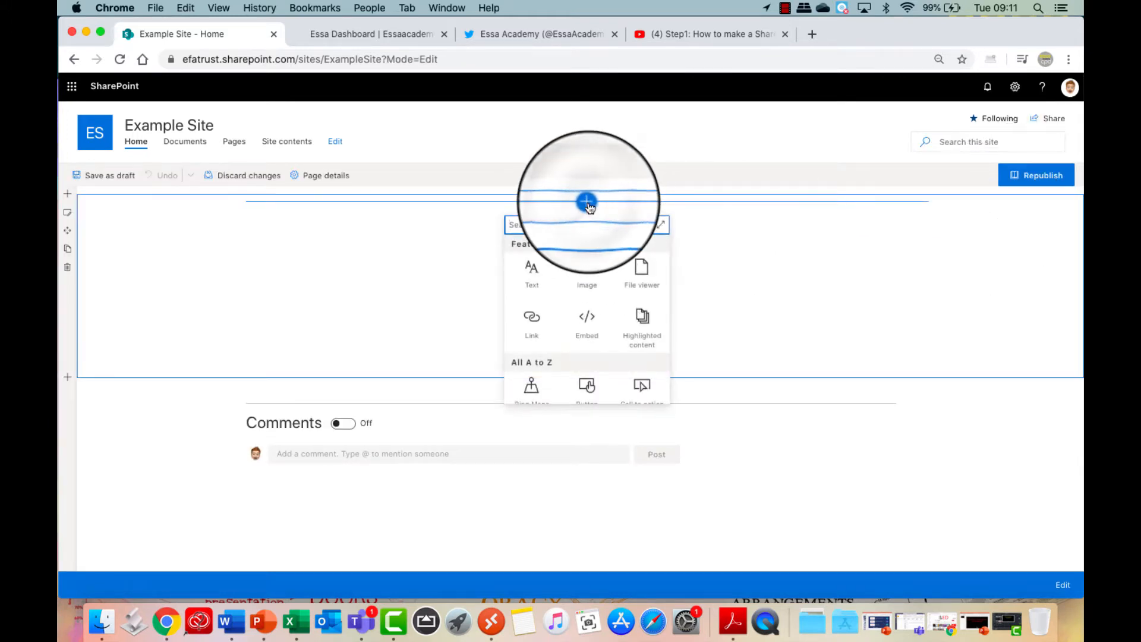
pyautogui.click(531, 326)
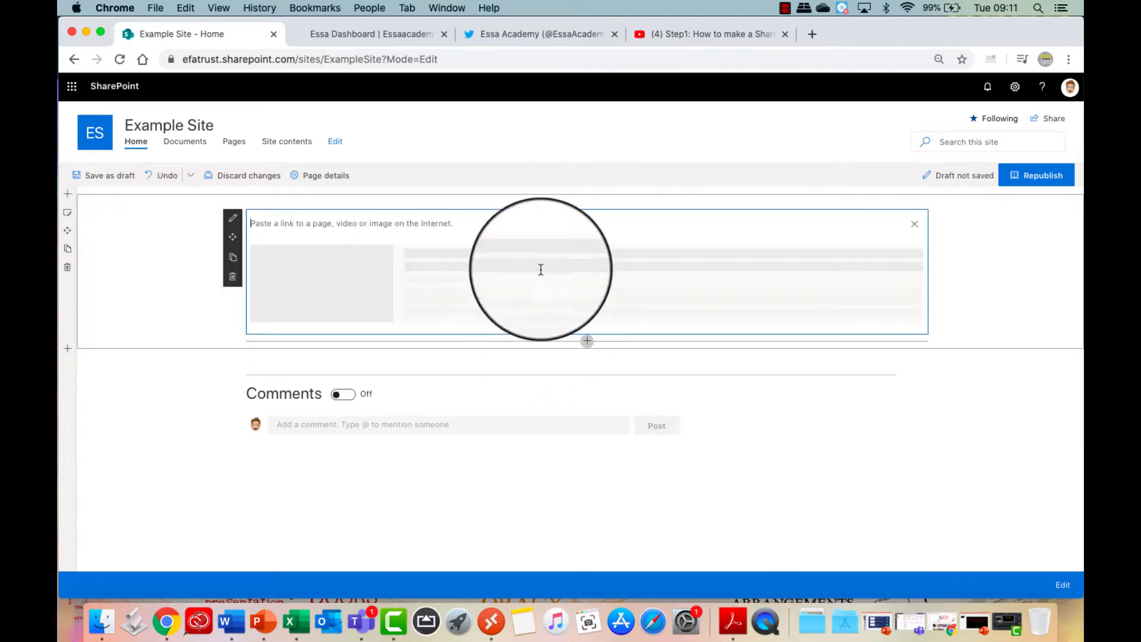
# Link the web part to the YouTube video "Step1: How to make a SharePoint site" using its copied address, and republish the page
pyautogui.click(711, 31)
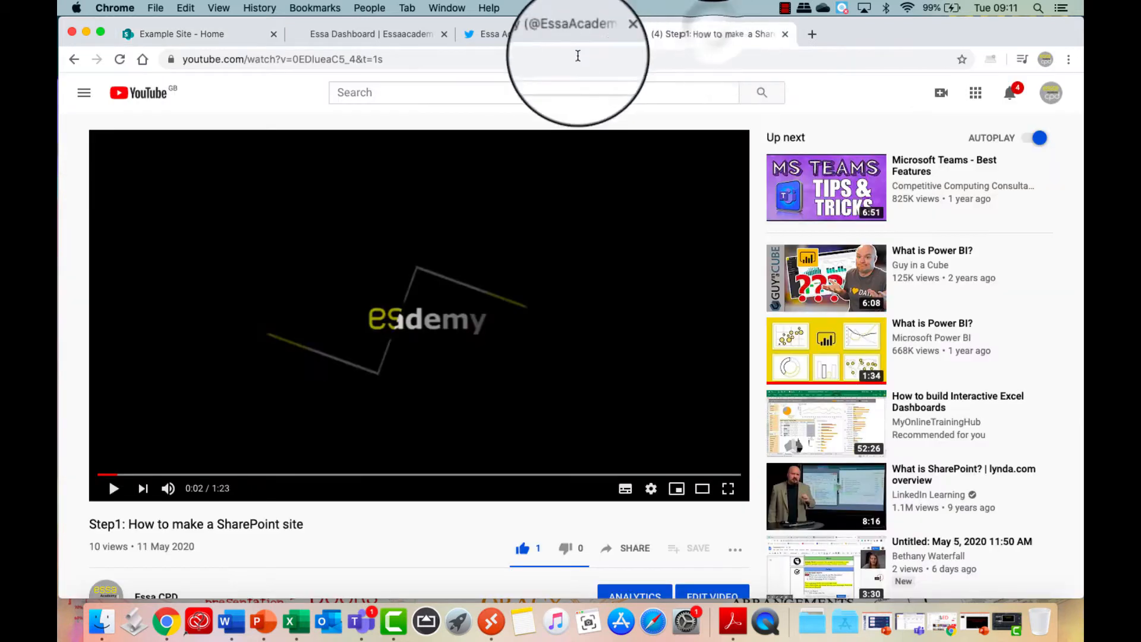
pyautogui.click(340, 60)
pyautogui.press('super+c')
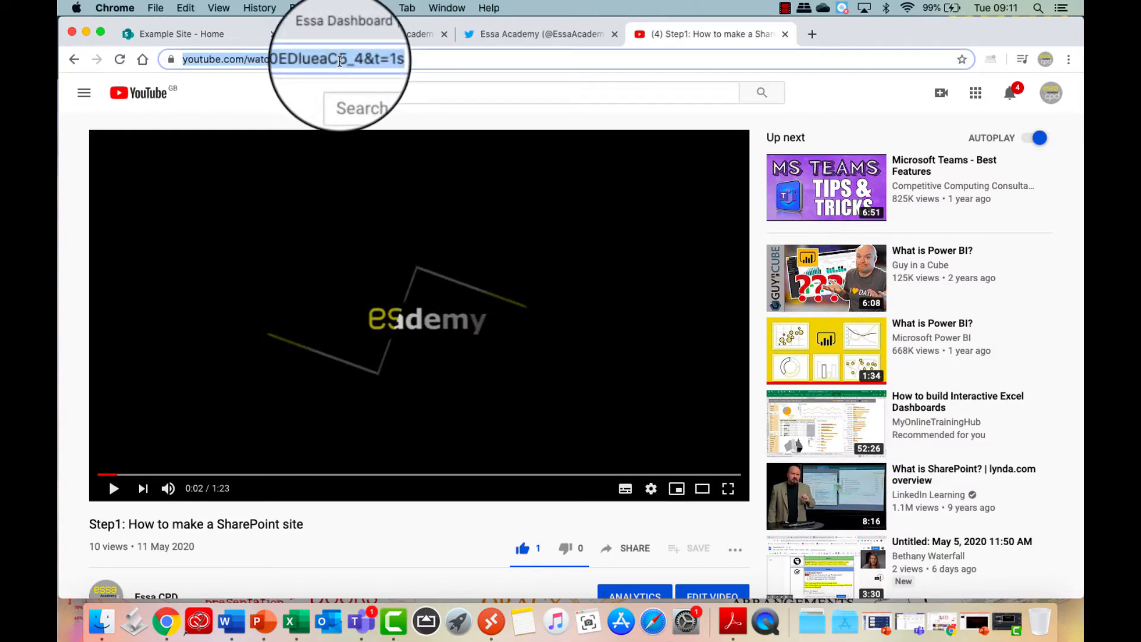
pyautogui.click(200, 35)
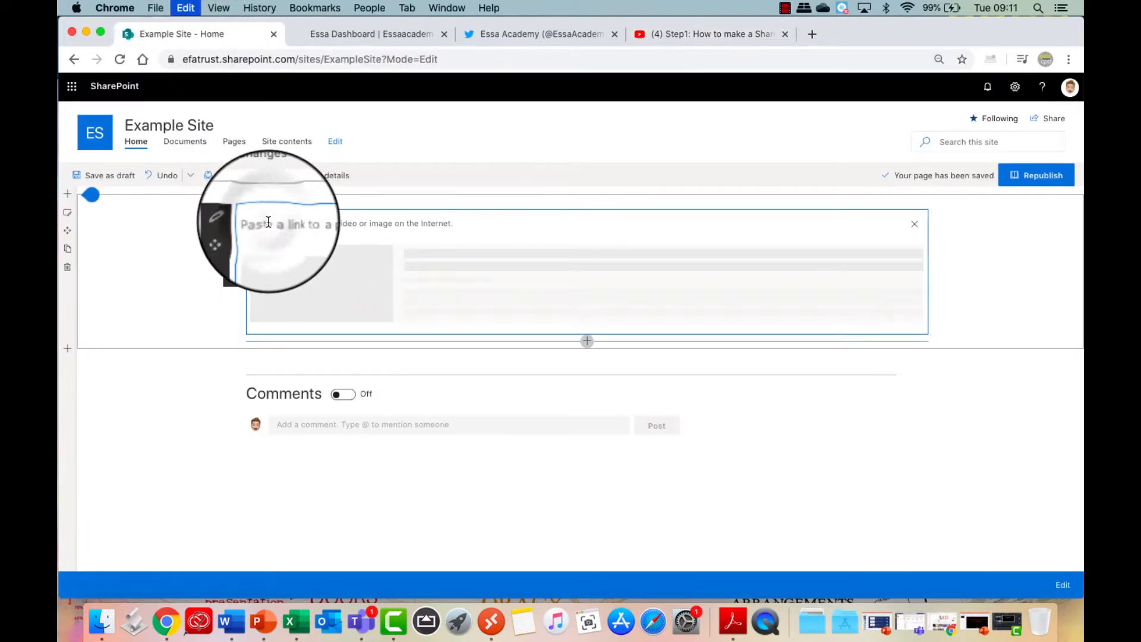
pyautogui.press('super+v')
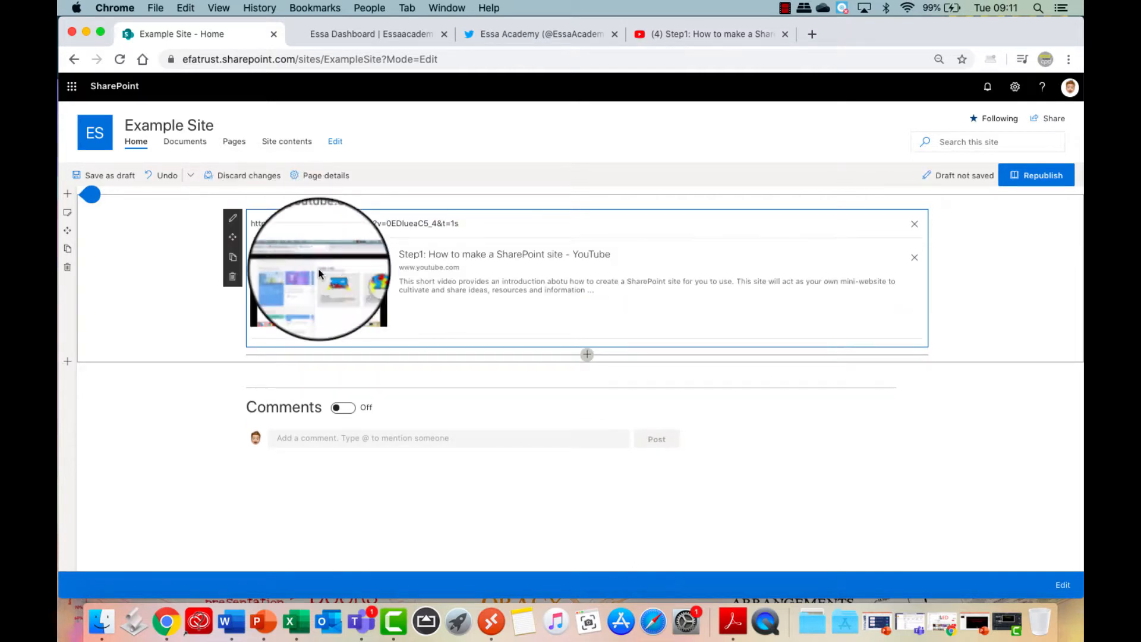
pyautogui.click(915, 226)
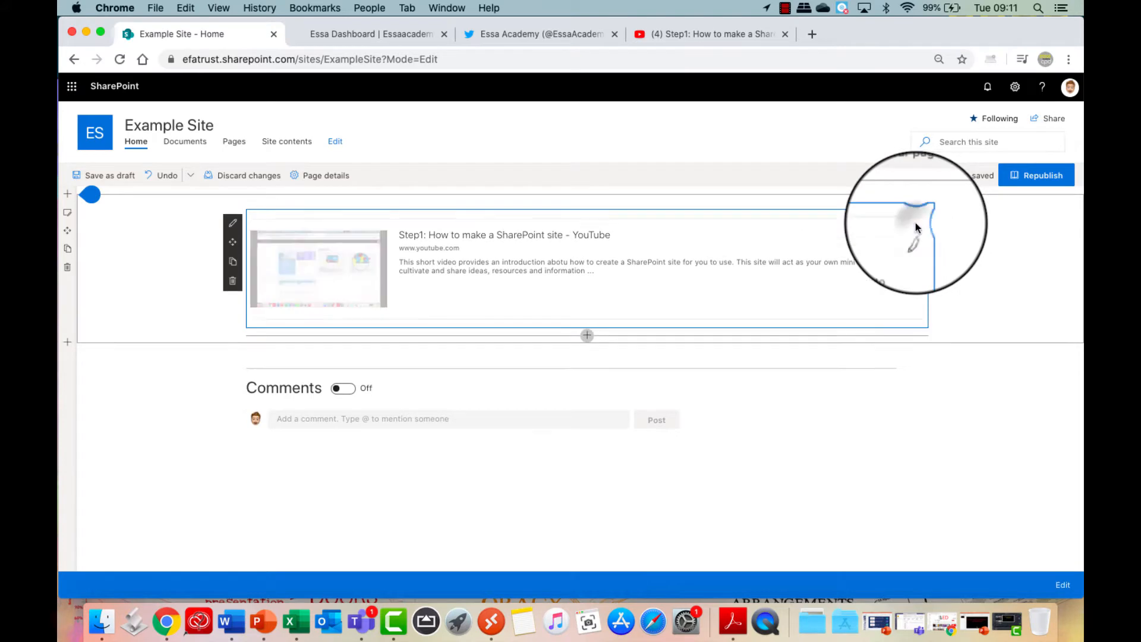
pyautogui.click(1035, 180)
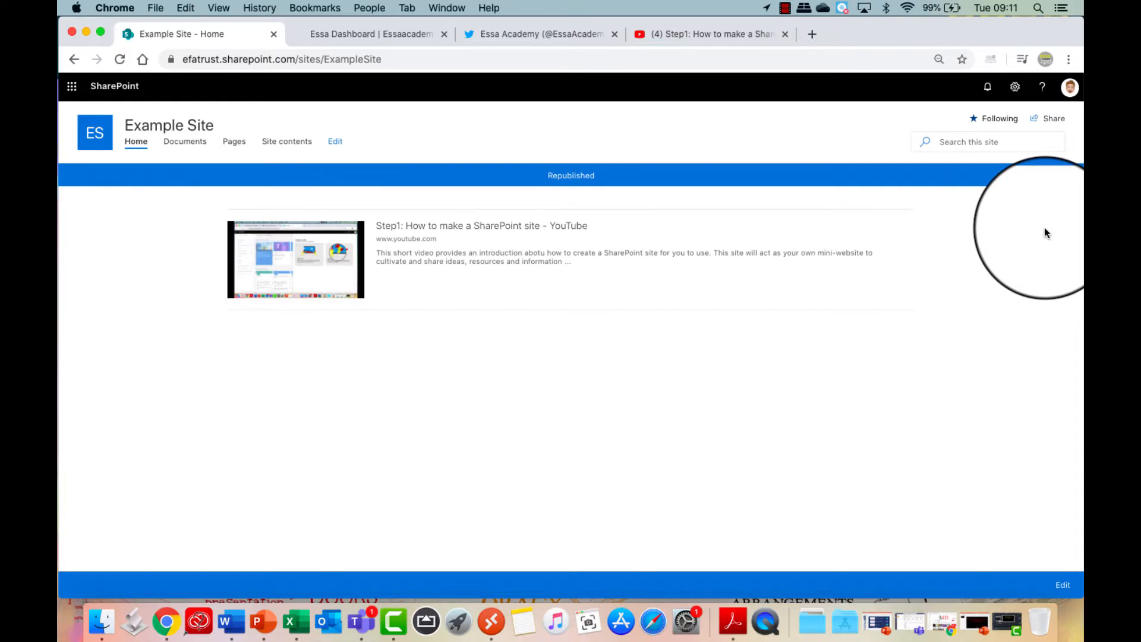
# Add a Quick links web part below the video link, titled "This is were you can put a selection of links in different formats"
pyautogui.click(1044, 175)
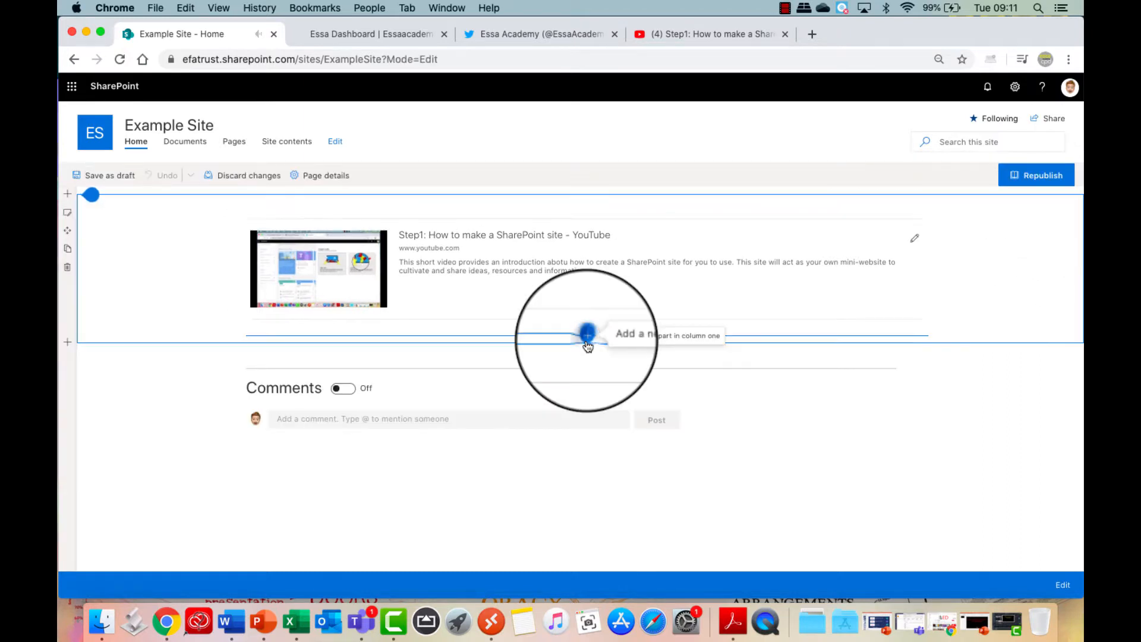
pyautogui.click(586, 341)
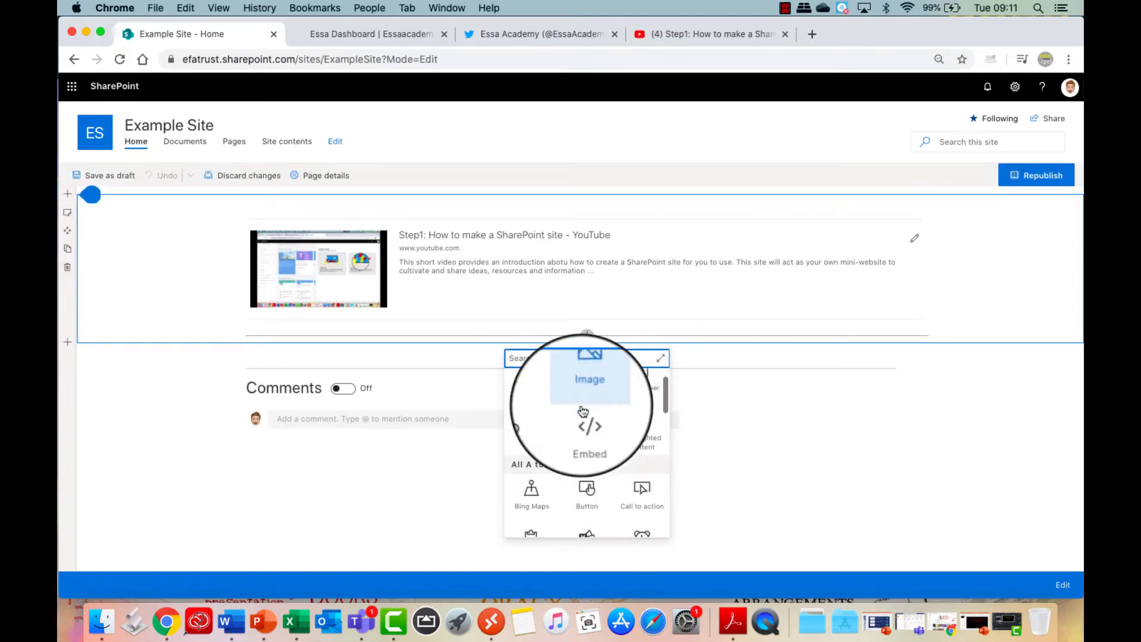
pyautogui.scroll(-5, 583, 411)
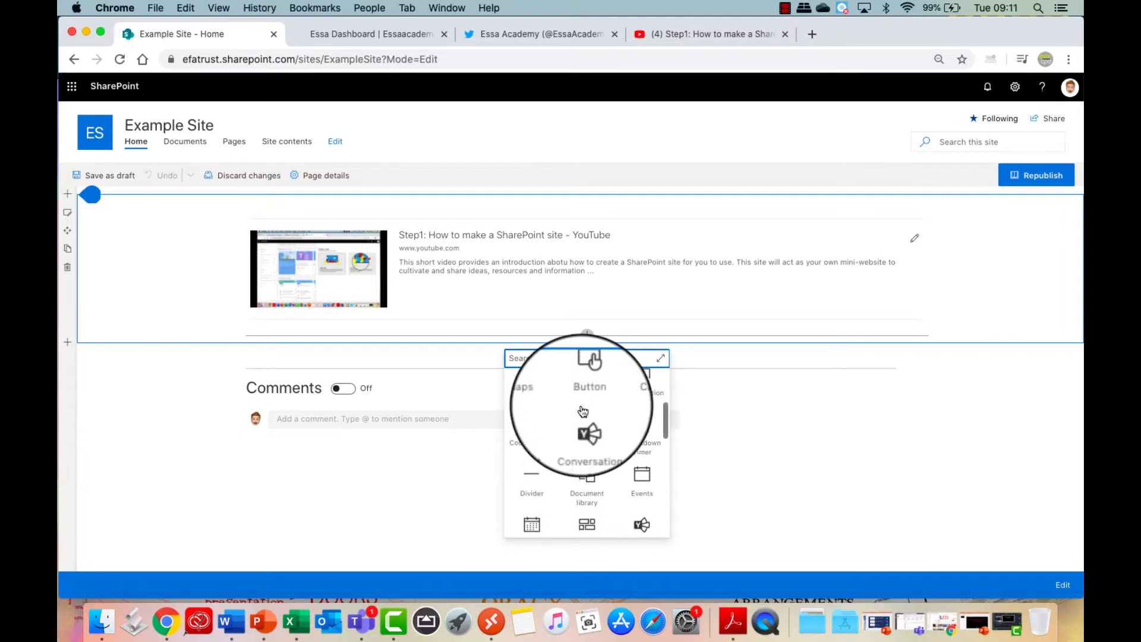
pyautogui.scroll(-4, 582, 411)
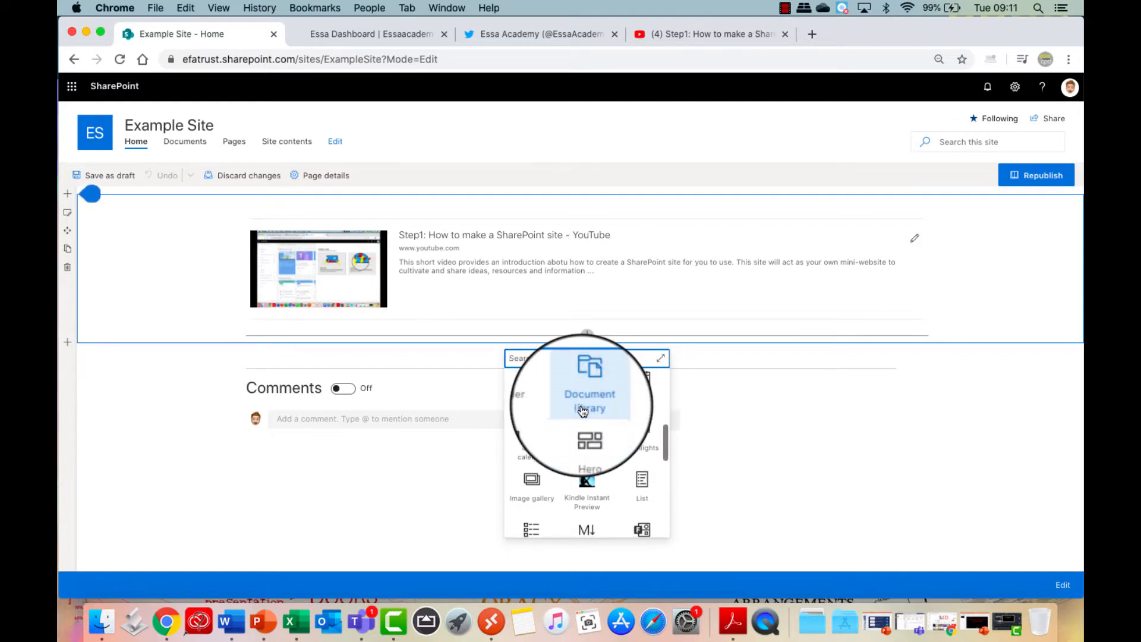
pyautogui.scroll(-4, 583, 411)
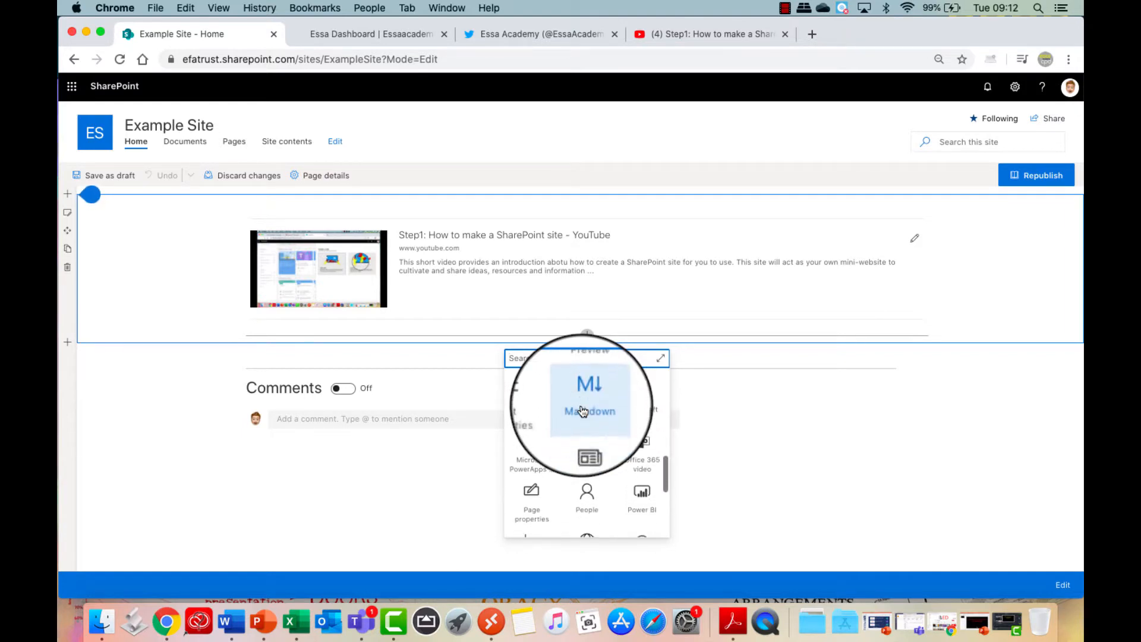
pyautogui.scroll(-4, 582, 411)
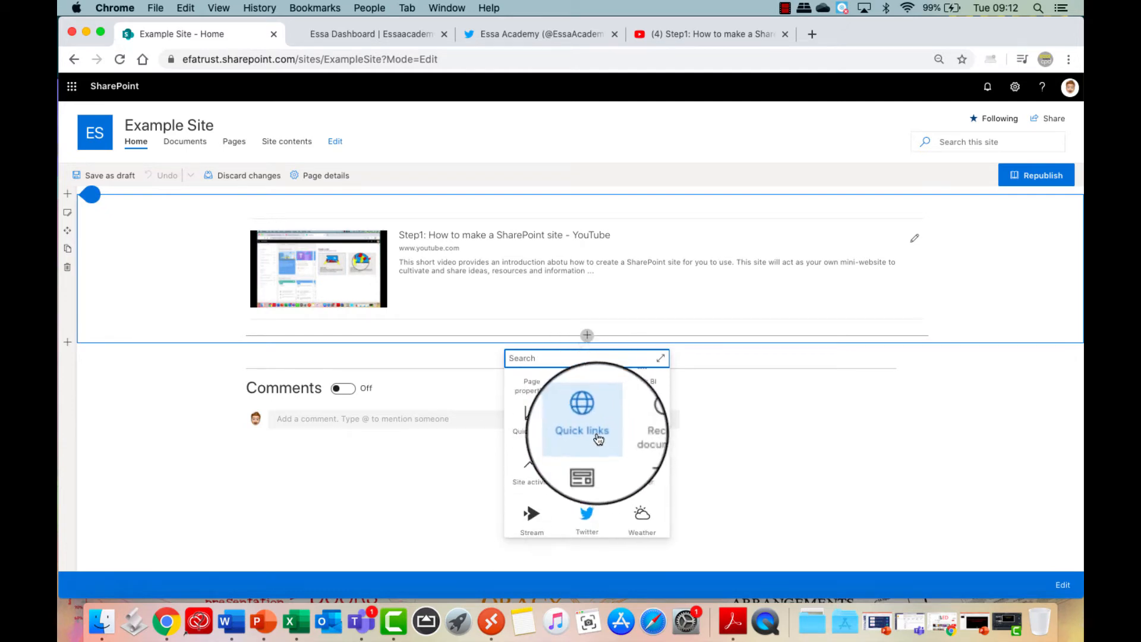
pyautogui.click(596, 436)
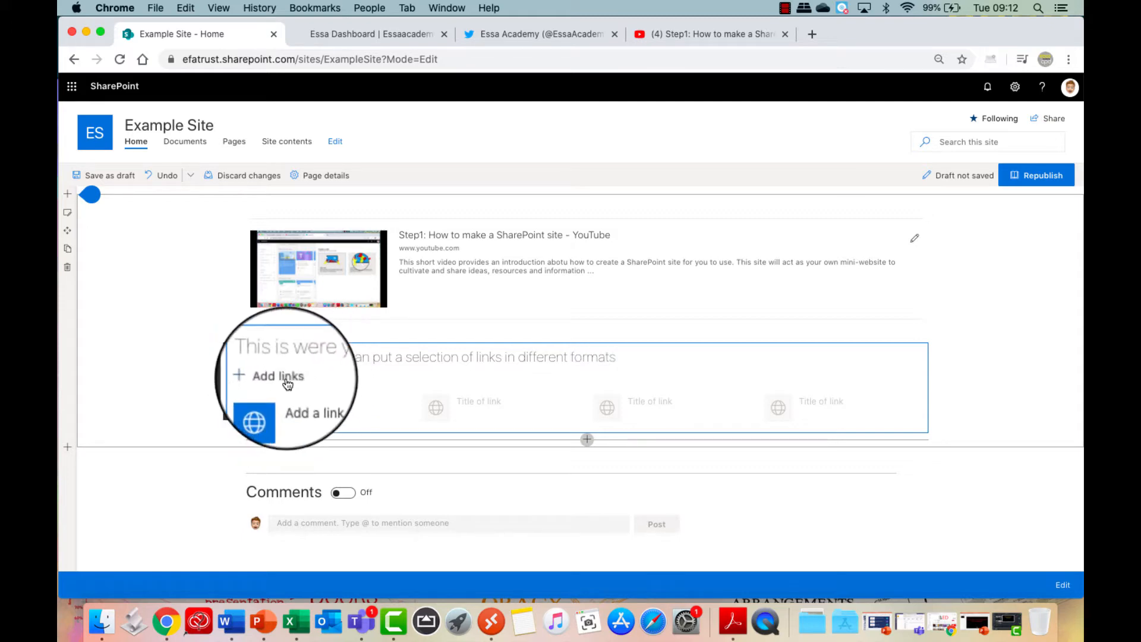
# Add a quick link to Home.aspx from the site's Site Pages library
pyautogui.click(299, 404)
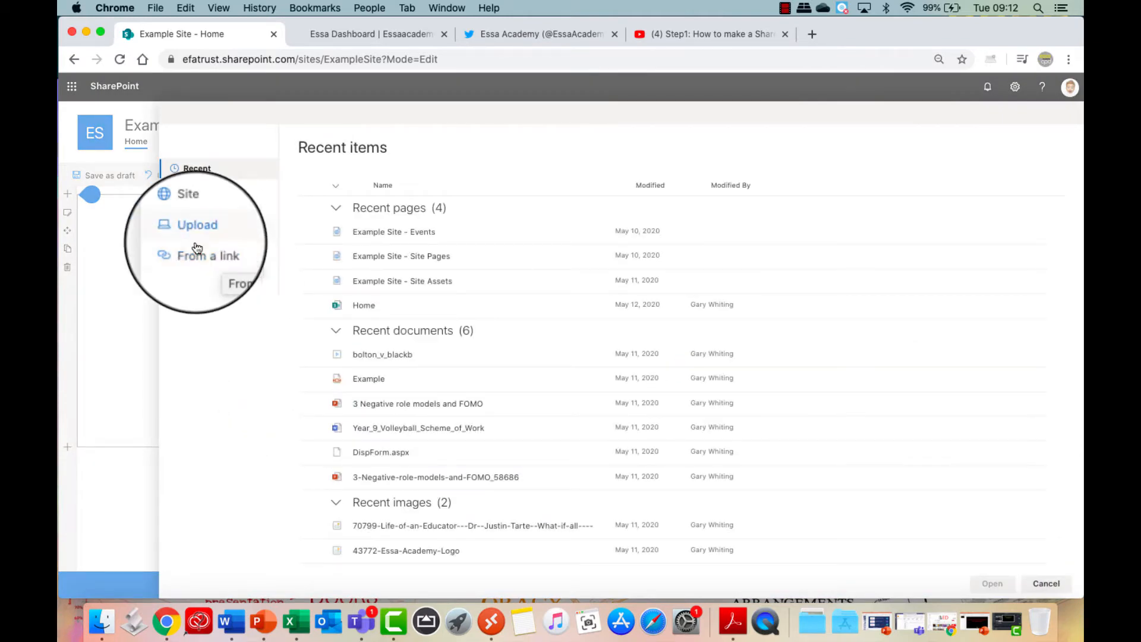
pyautogui.click(191, 211)
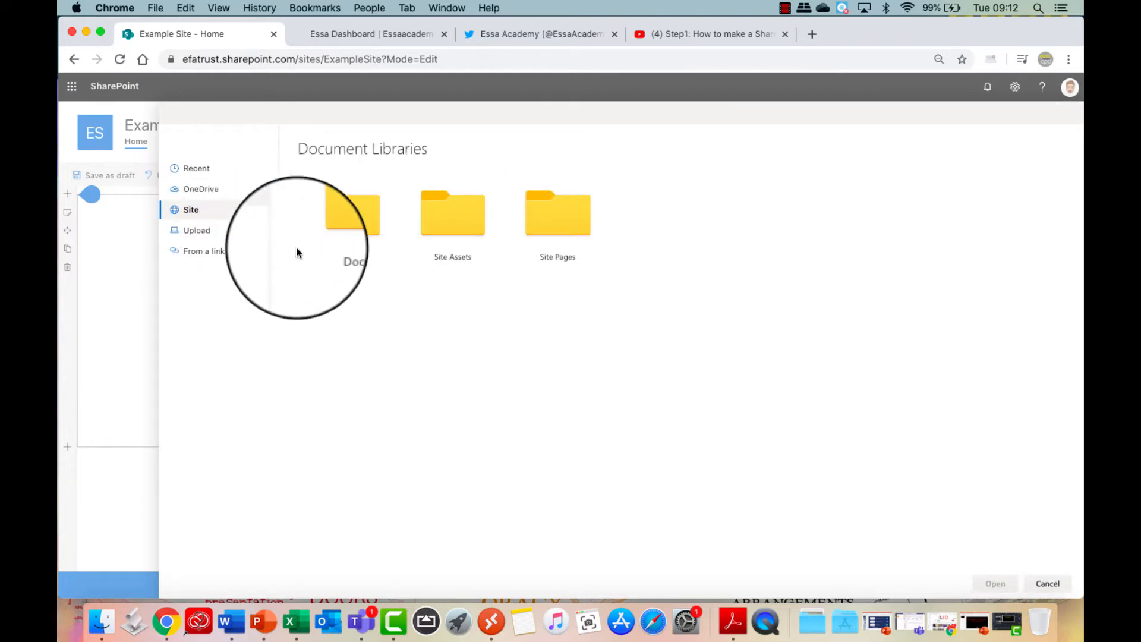
pyautogui.click(559, 226)
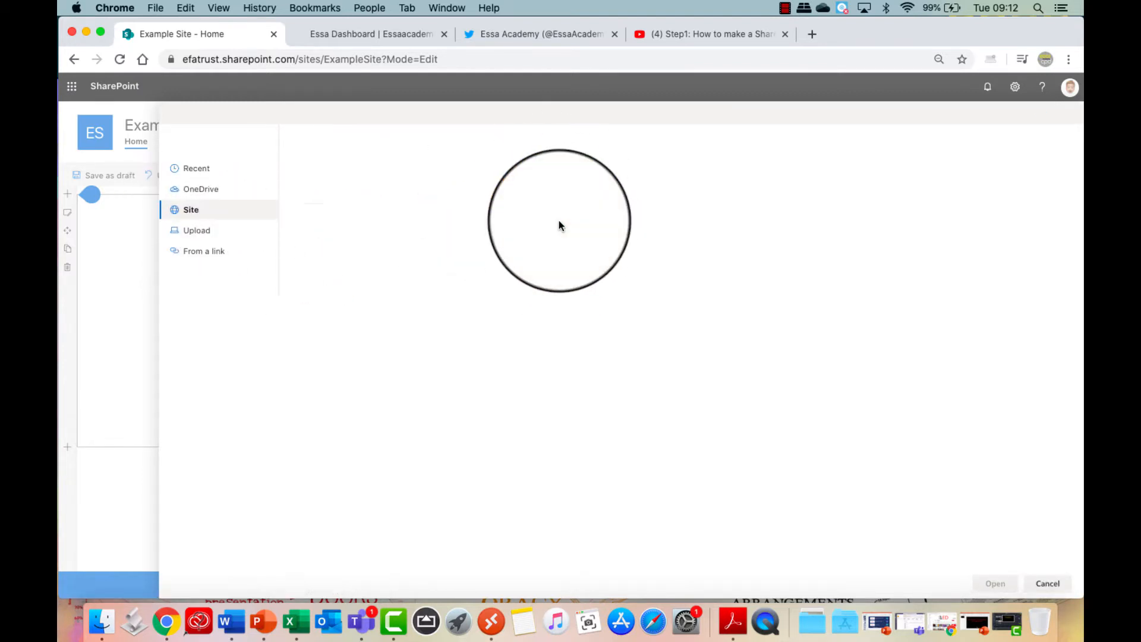
pyautogui.click(406, 243)
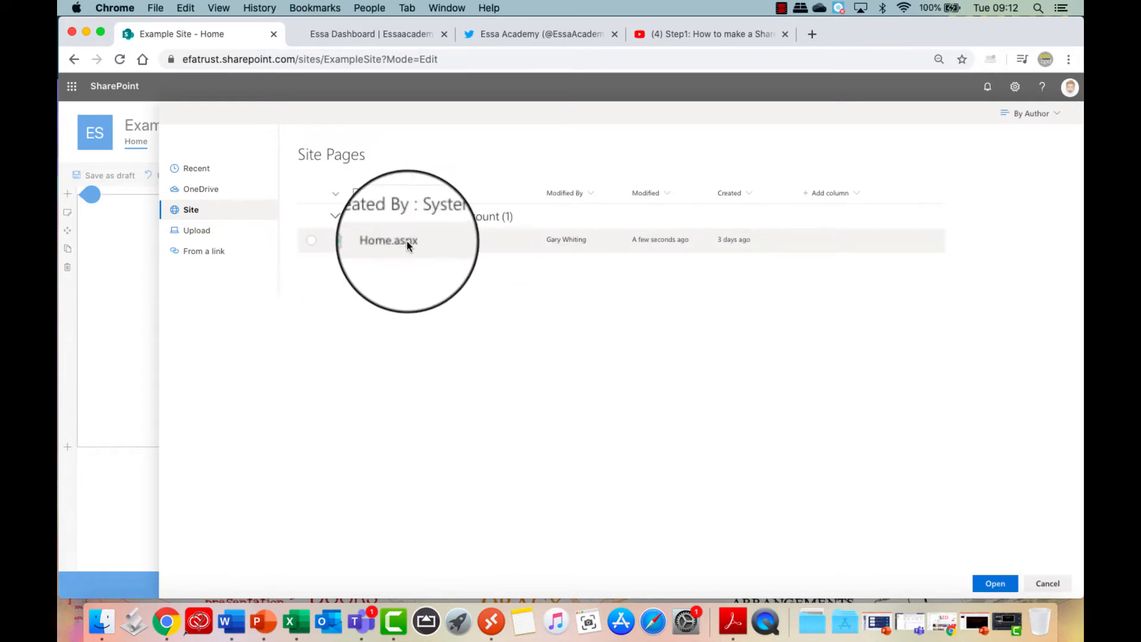
pyautogui.click(311, 240)
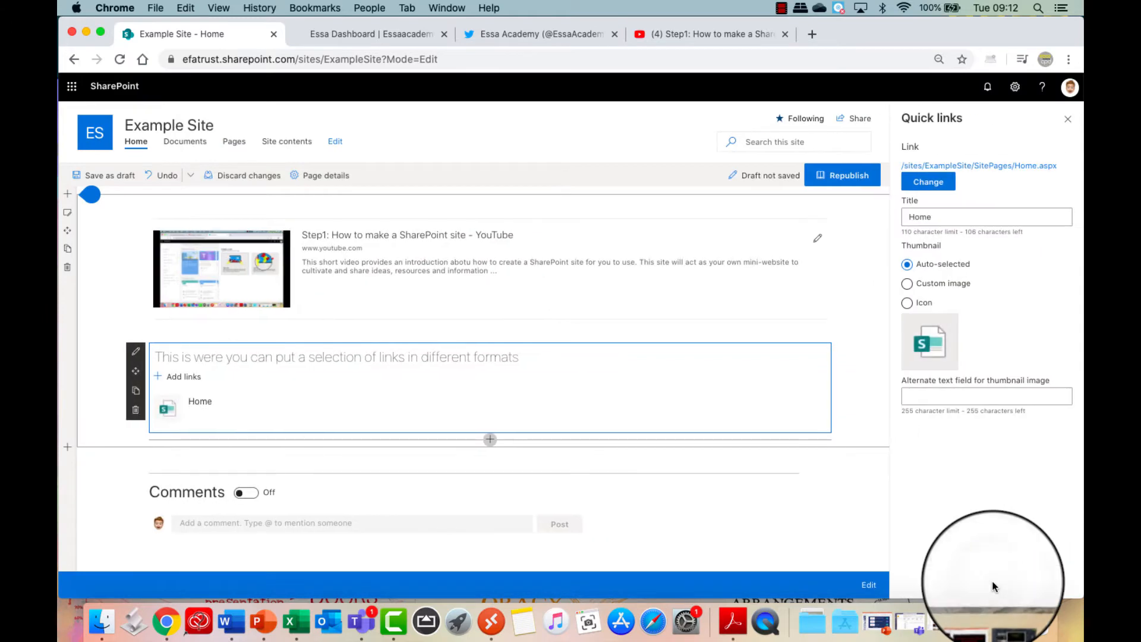
# Give the Home quick link a custom thumbnail: the yellow house picture from a web image search for "home"
pyautogui.click(942, 290)
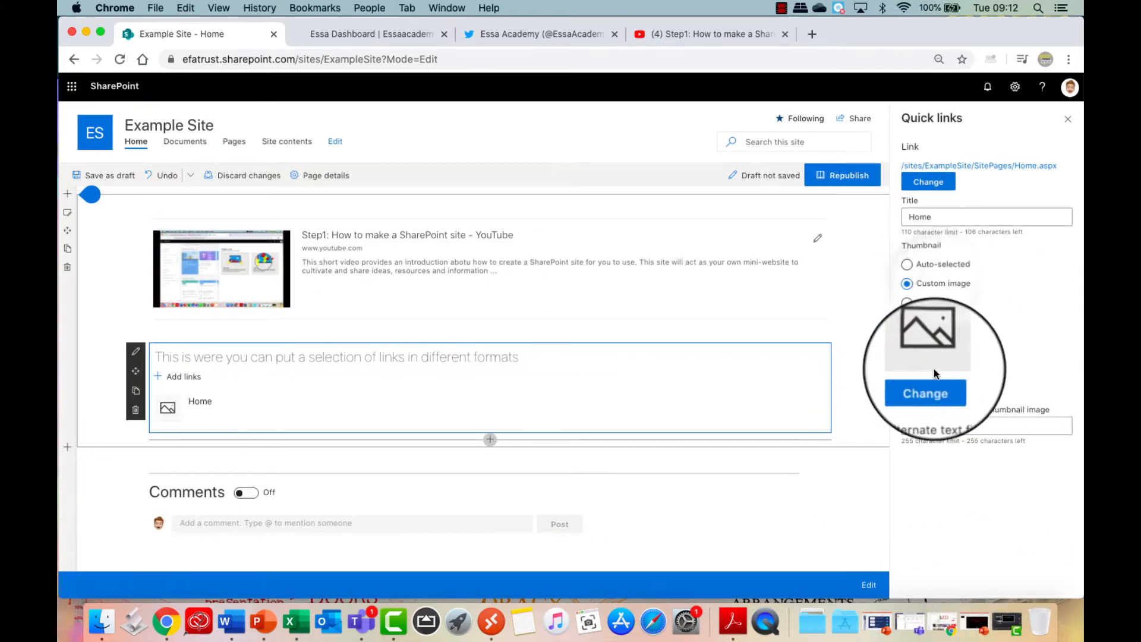
pyautogui.click(932, 387)
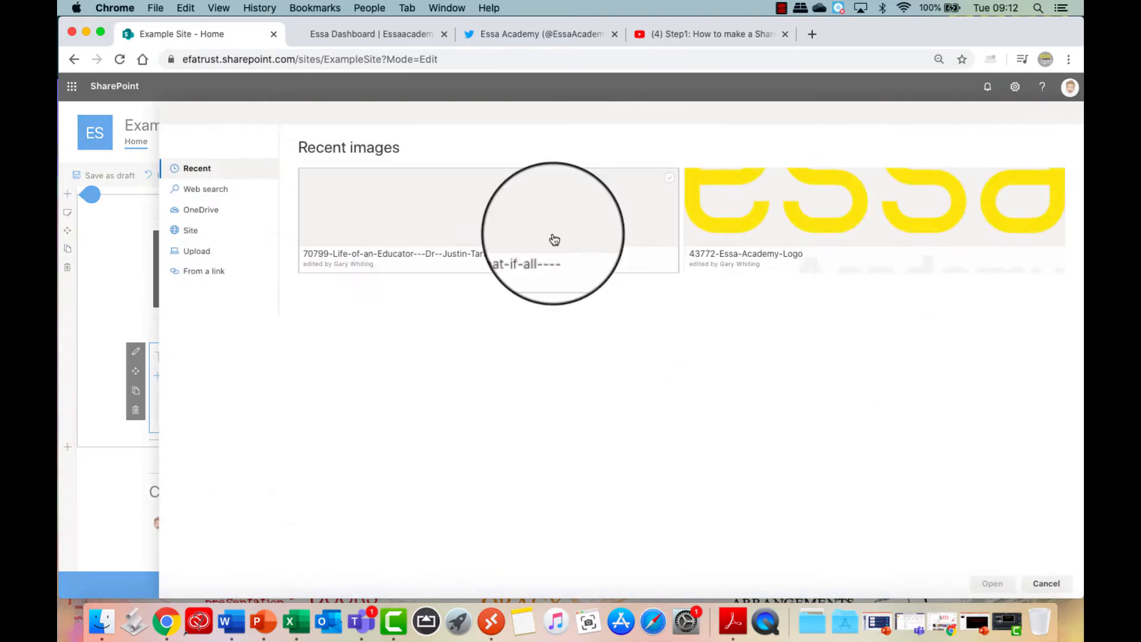
pyautogui.click(216, 194)
pyautogui.click(367, 175)
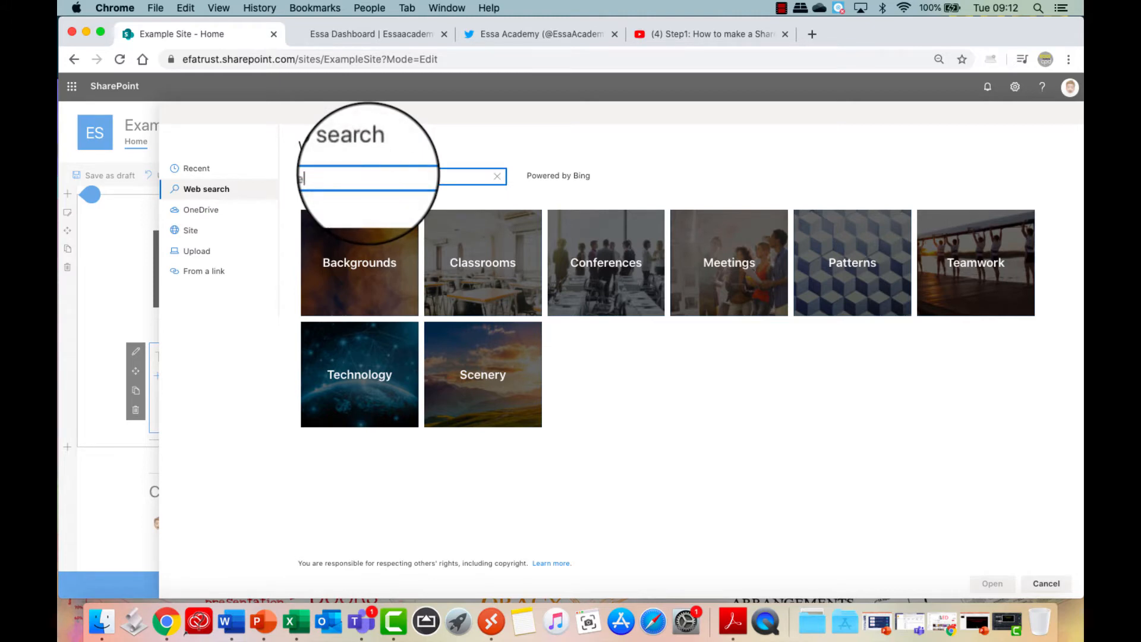
pyautogui.write('home')
pyautogui.press('Return')
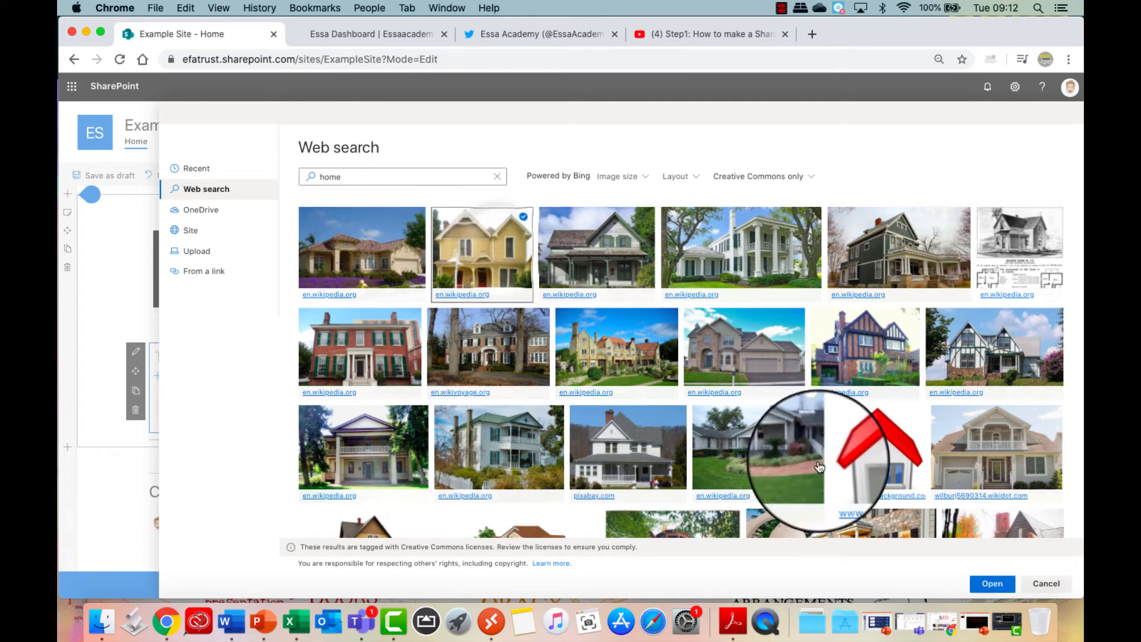
pyautogui.click(999, 587)
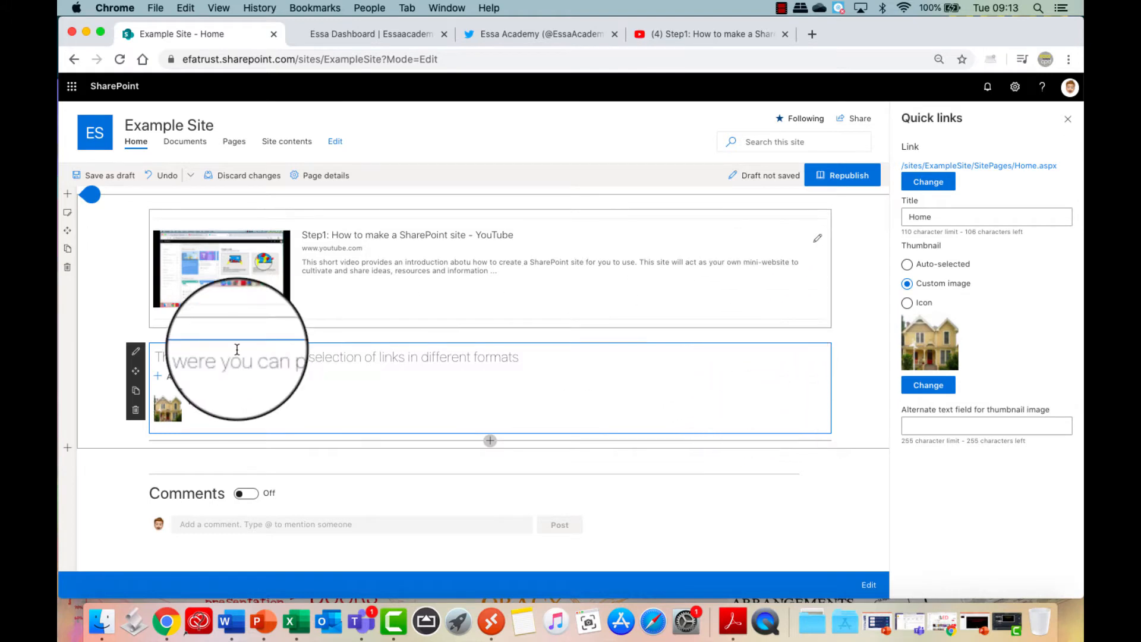
# Add a second quick link from the copied web address of the YouTube video about making a SharePoint site
pyautogui.click(168, 375)
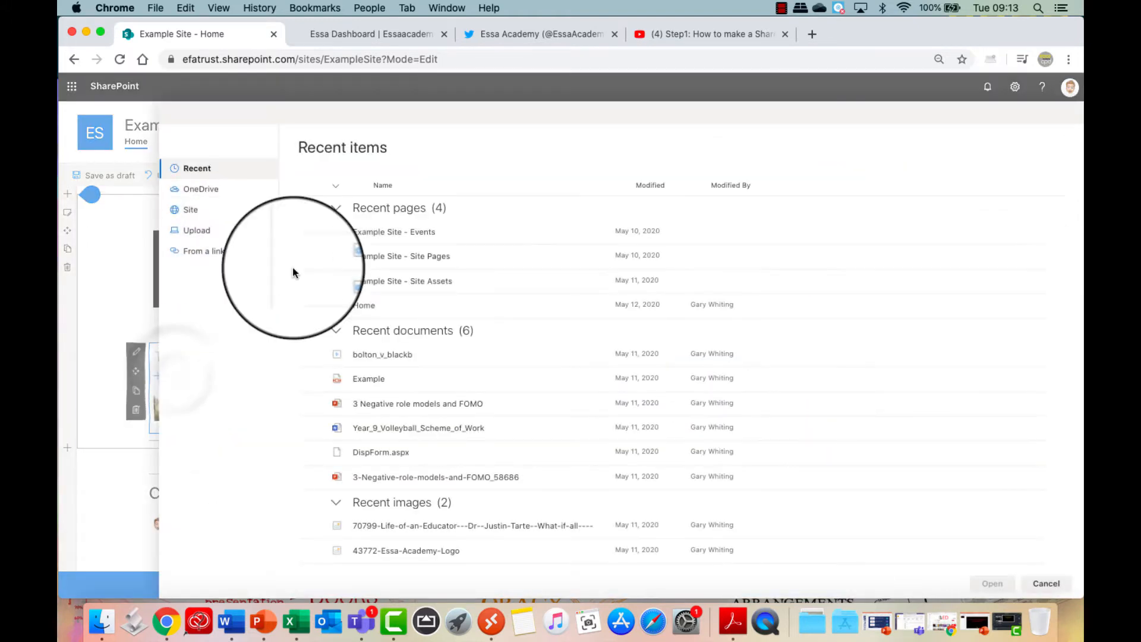
pyautogui.click(676, 36)
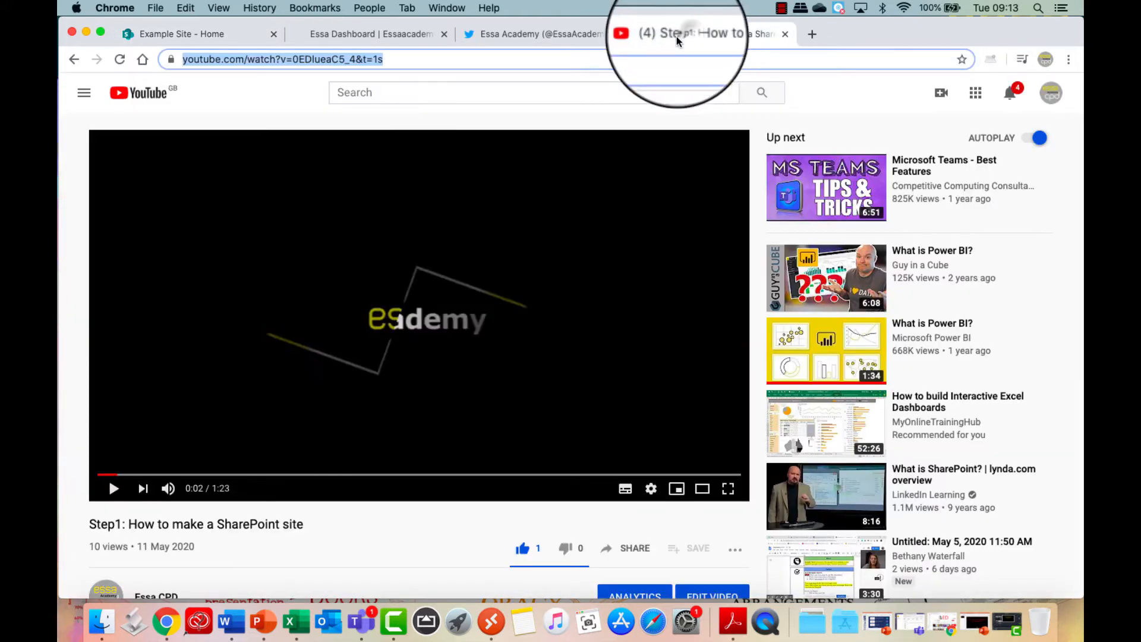
pyautogui.click(189, 35)
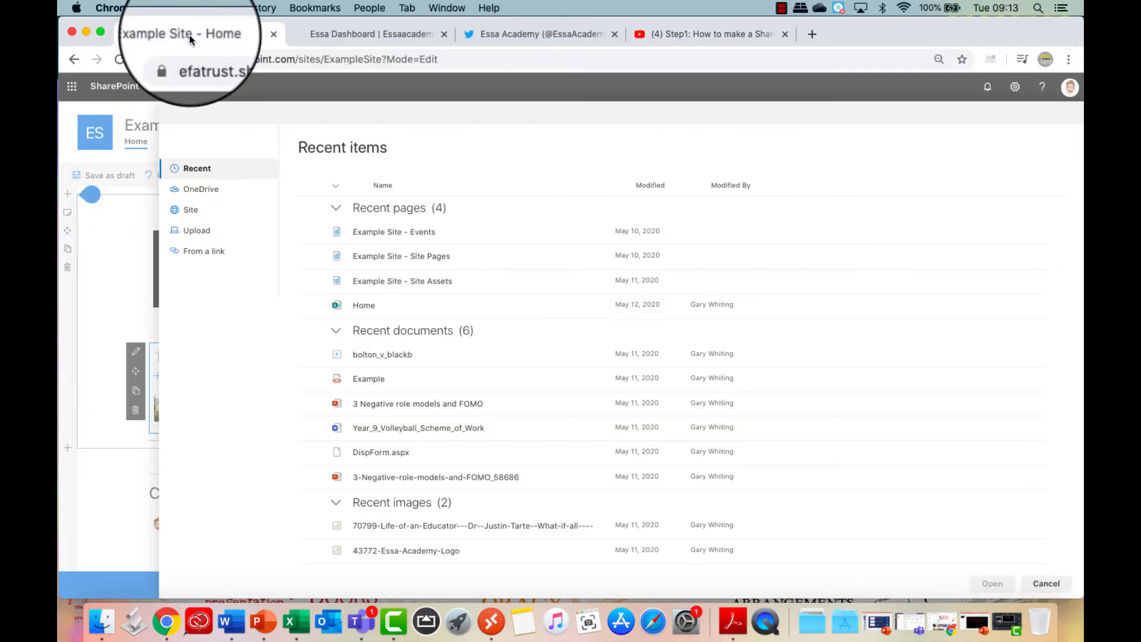
pyautogui.click(206, 253)
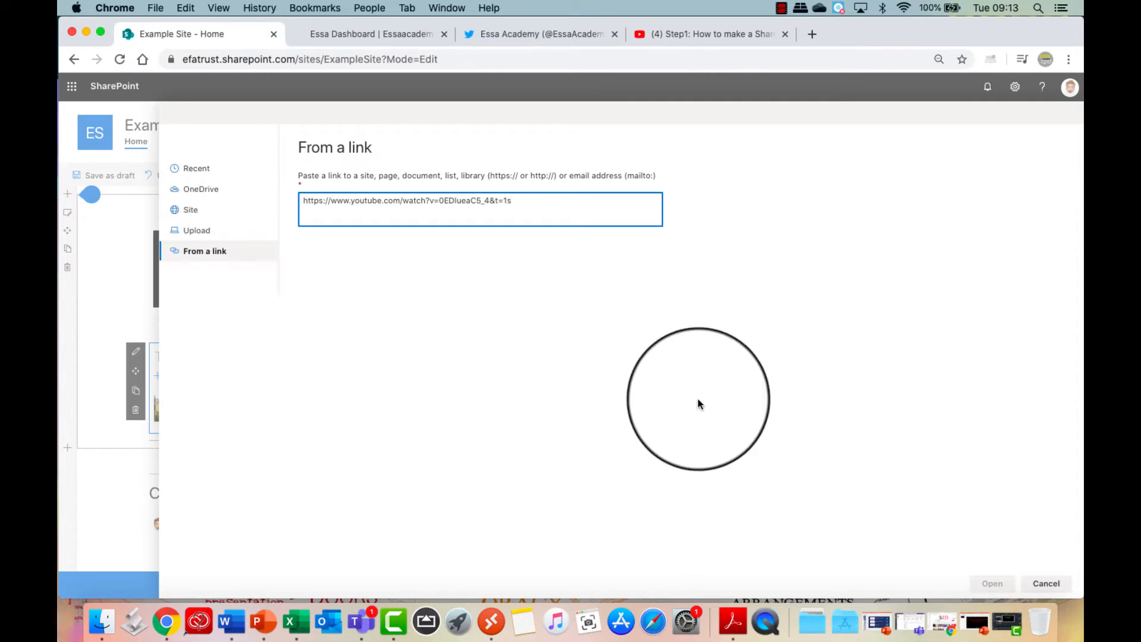
pyautogui.click(989, 585)
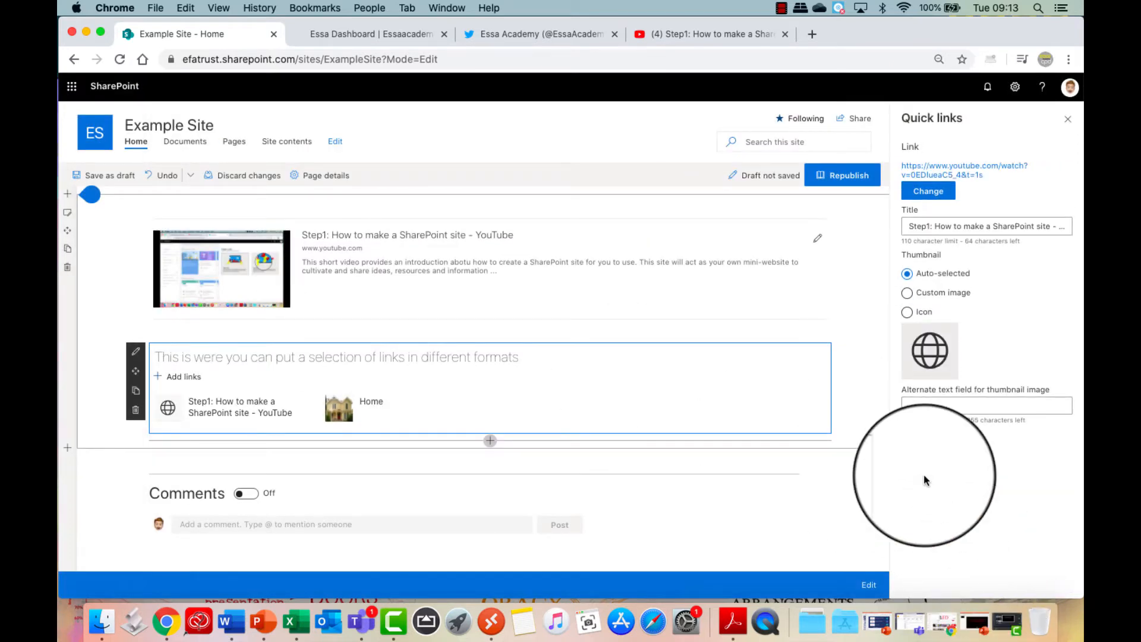
# Give the YouTube quick link a custom thumbnail: the hand tapping a red phone from a web image search for "video", filtered to All
pyautogui.click(923, 293)
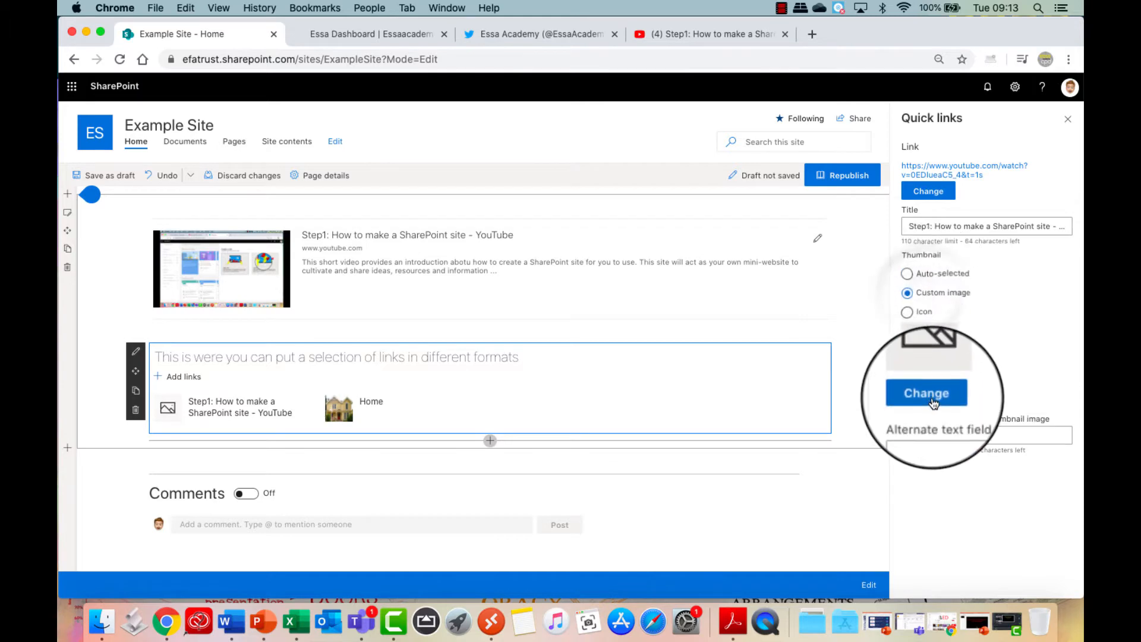
pyautogui.click(933, 403)
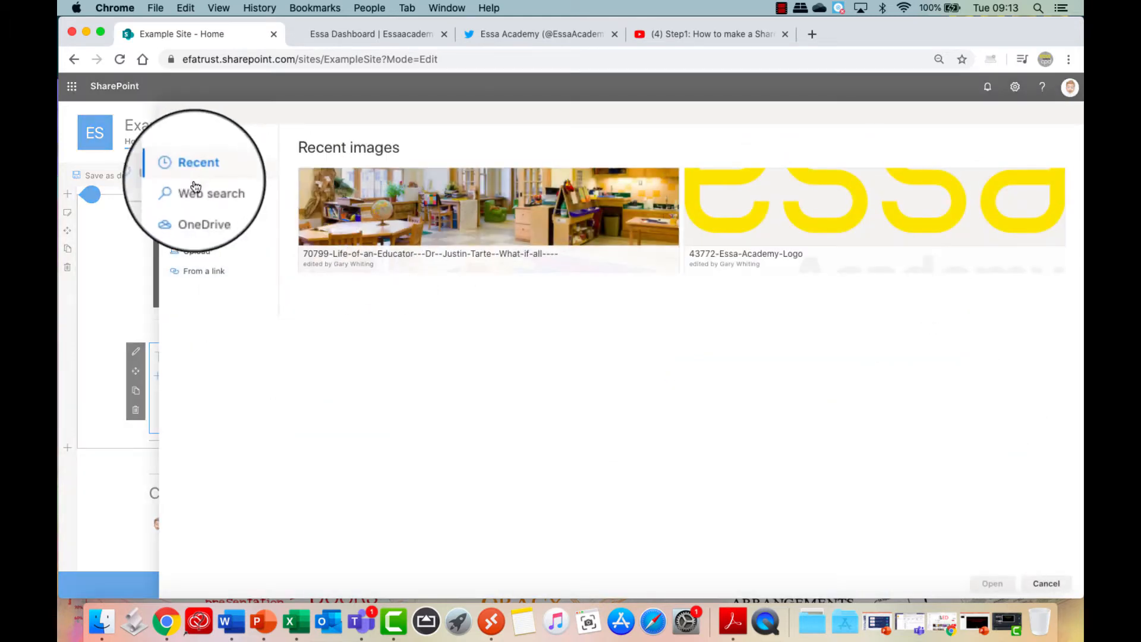
pyautogui.click(198, 200)
pyautogui.click(331, 171)
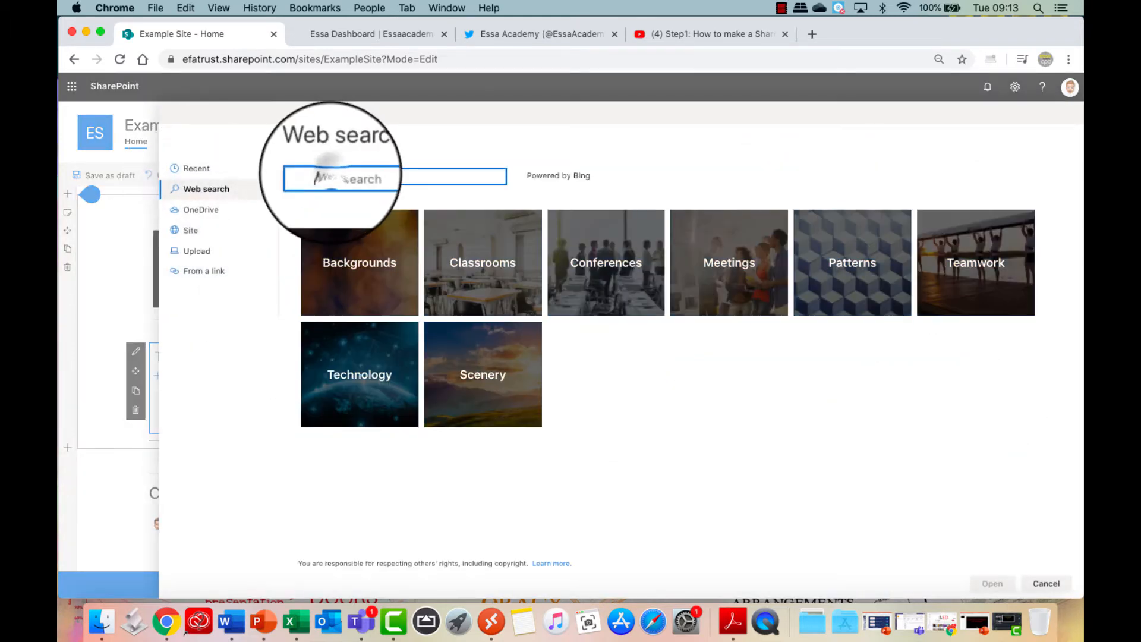
pyautogui.write('video')
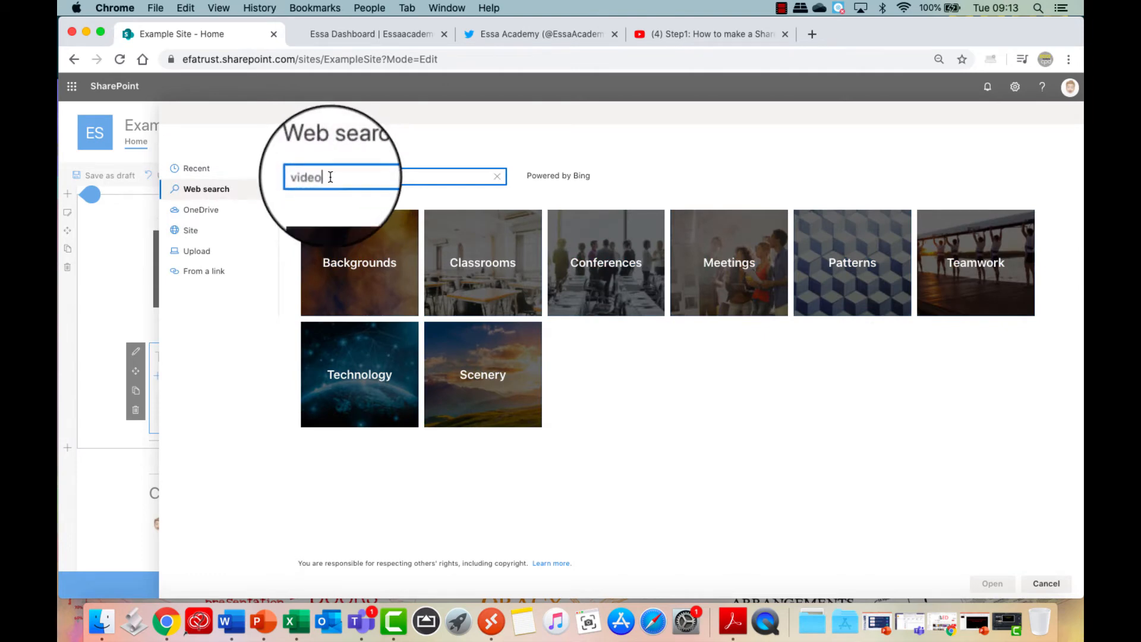
pyautogui.press('Return')
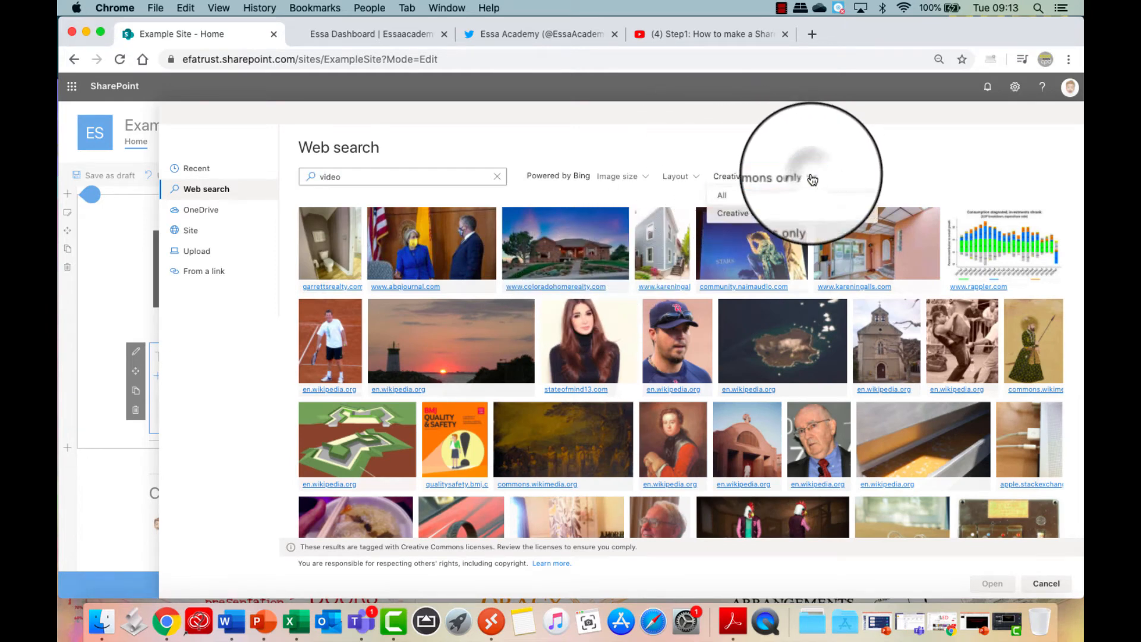
pyautogui.click(745, 195)
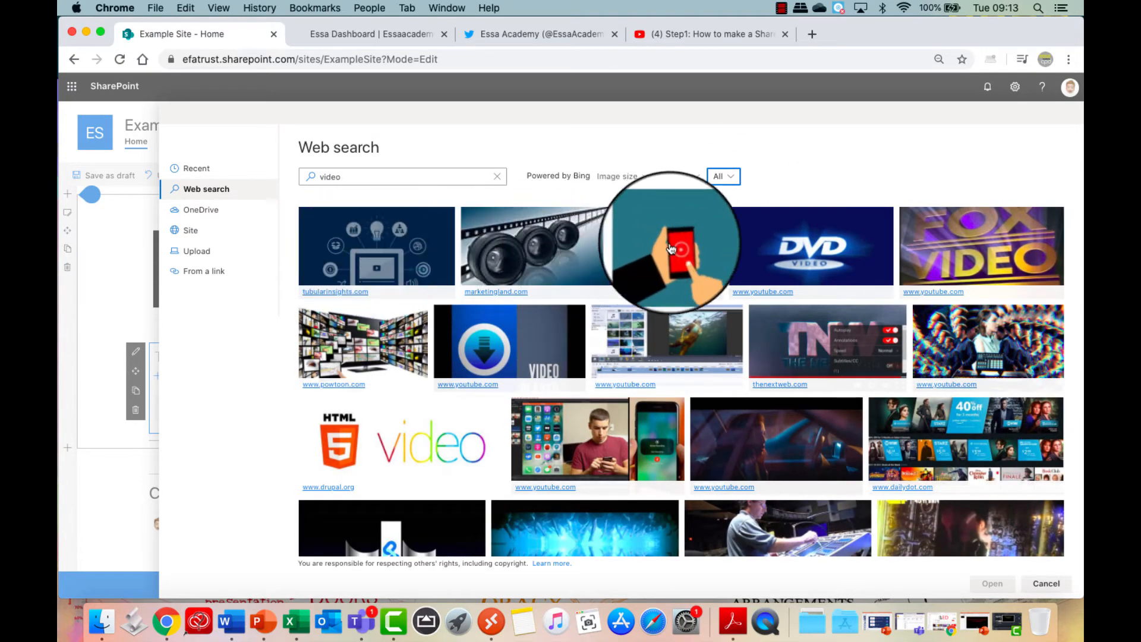
pyautogui.click(685, 261)
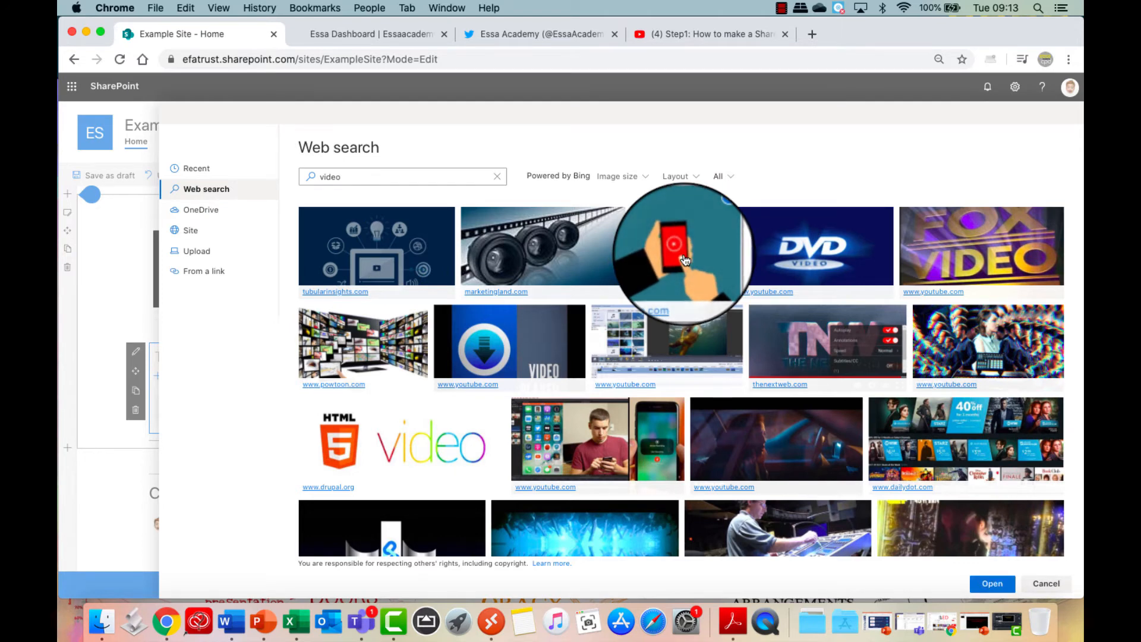
pyautogui.click(998, 580)
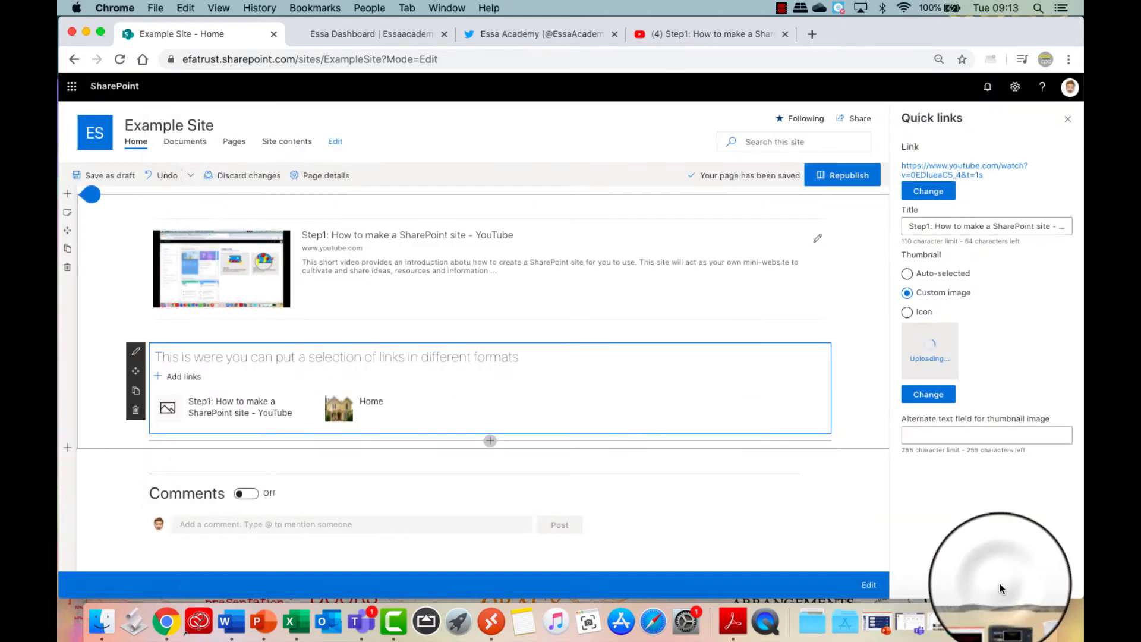
pyautogui.click(585, 34)
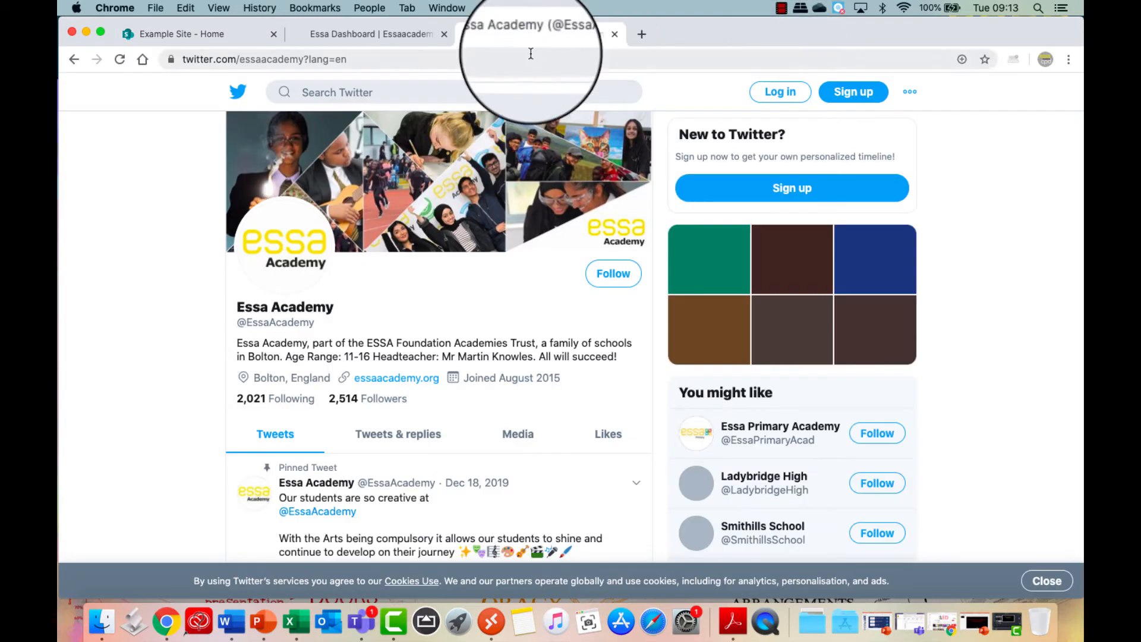
pyautogui.click(530, 54)
pyautogui.click(195, 34)
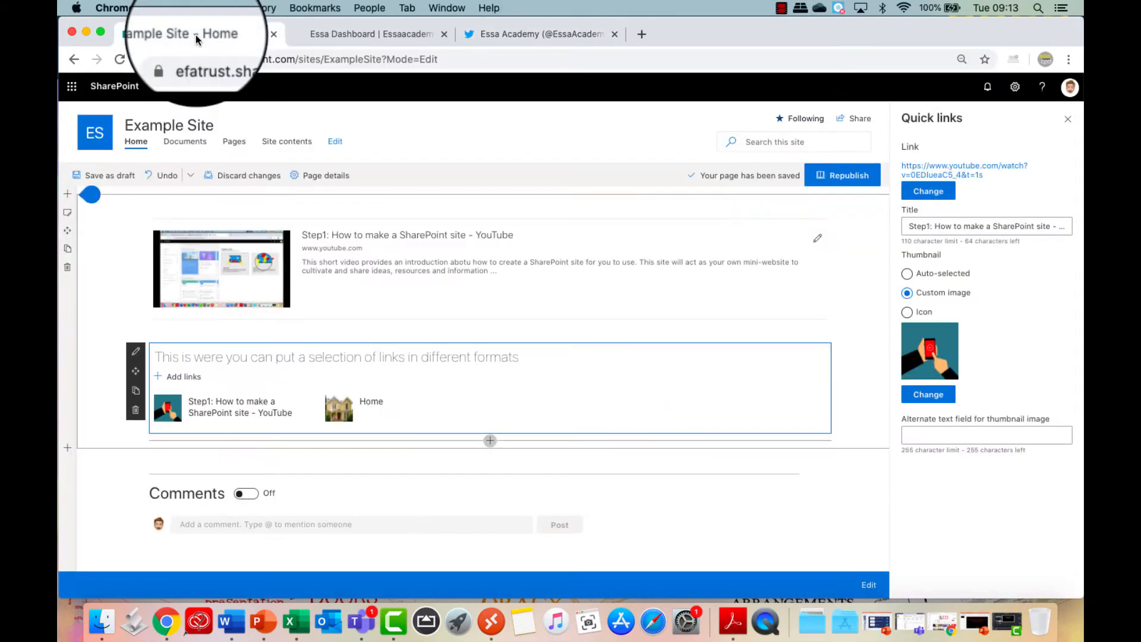
pyautogui.click(175, 377)
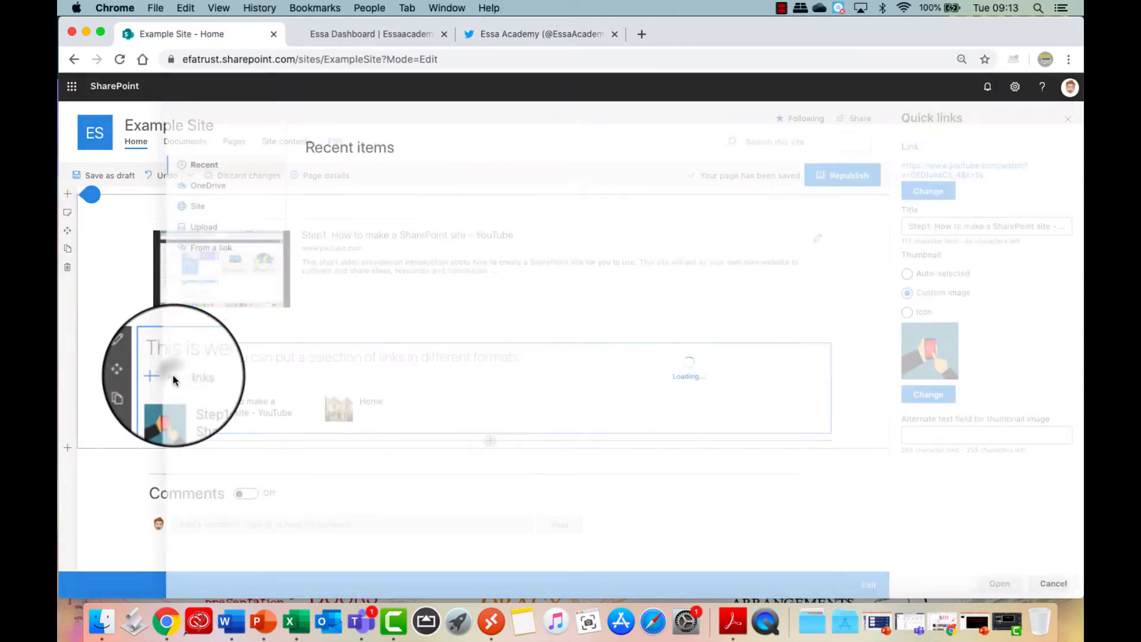
pyautogui.click(199, 252)
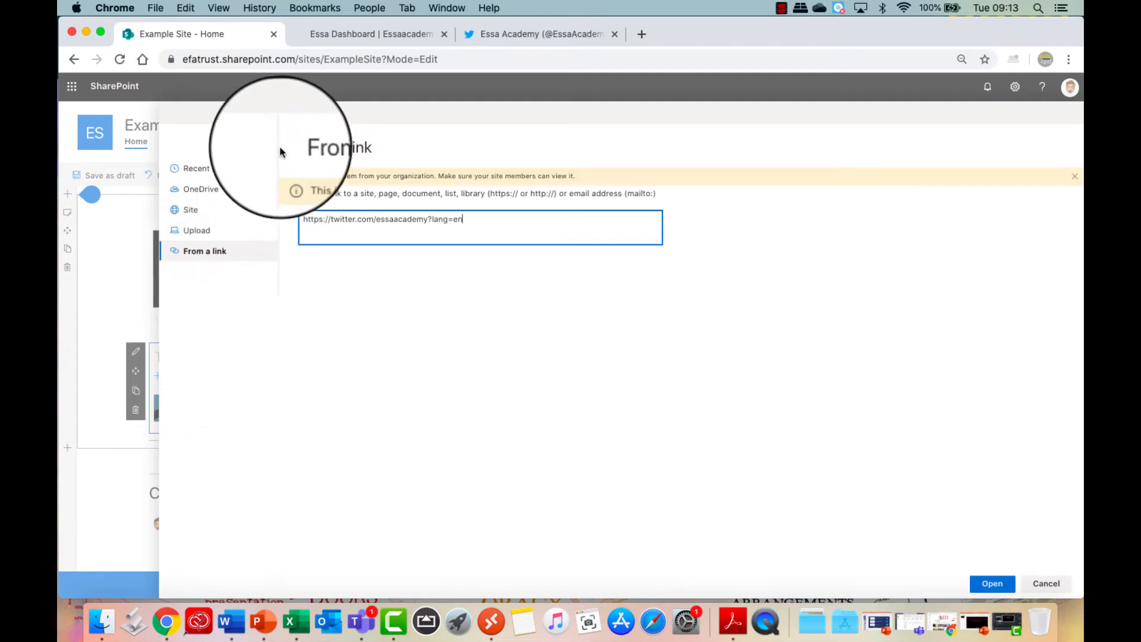
pyautogui.click(996, 579)
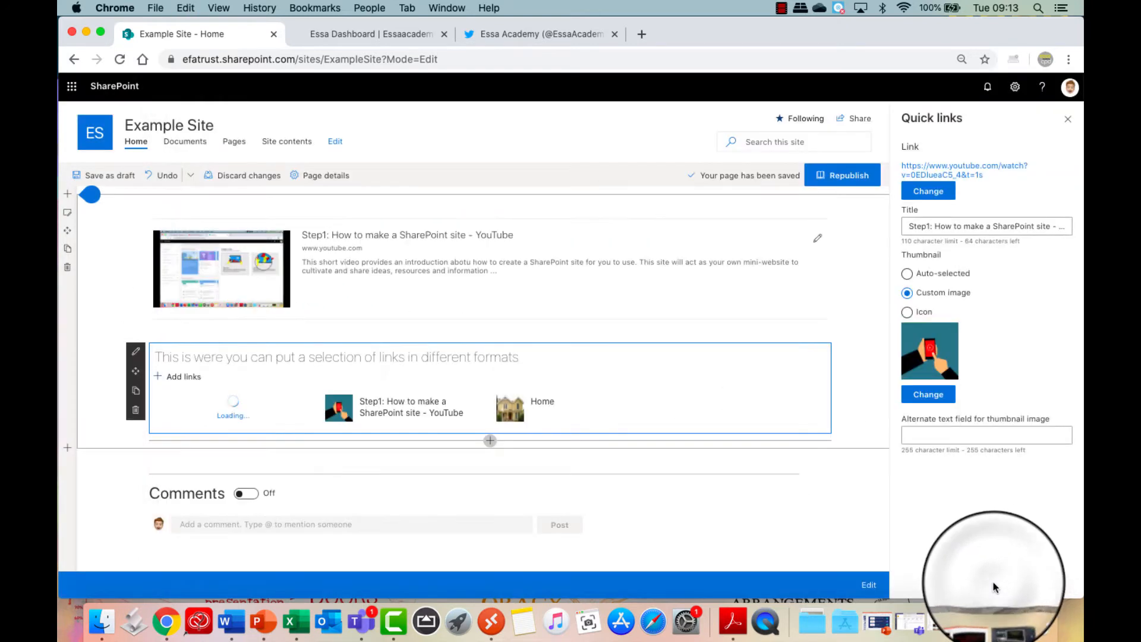
# Try a blue Twitter bird from a web image search for "twitter" as the selected link's thumbnail, and undo the latest Quick links changes
pyautogui.click(929, 397)
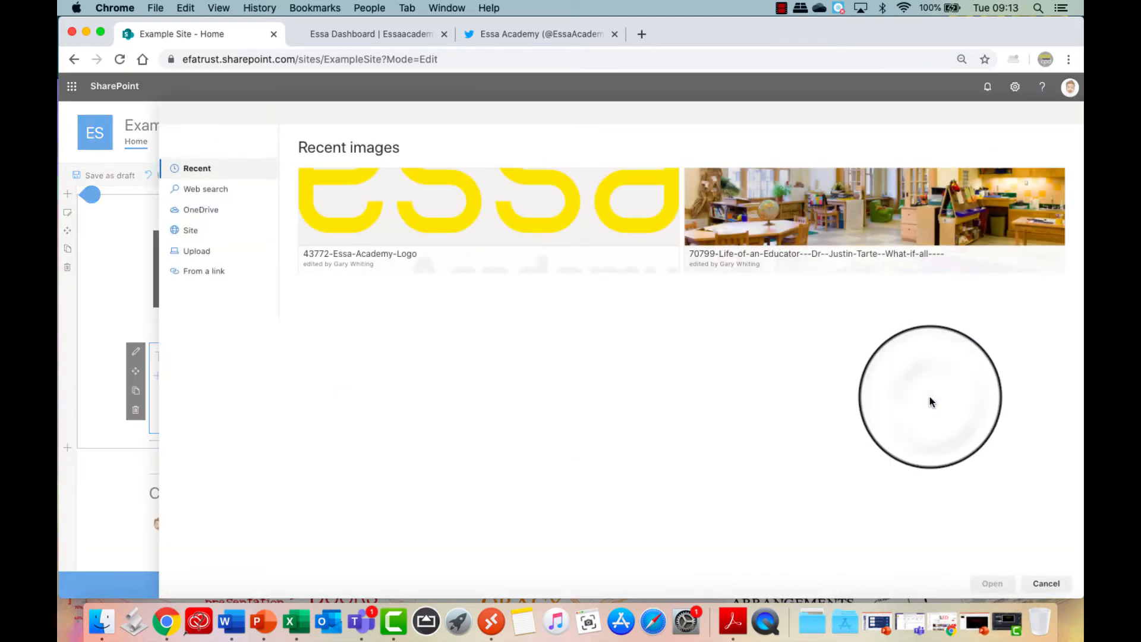
pyautogui.click(202, 188)
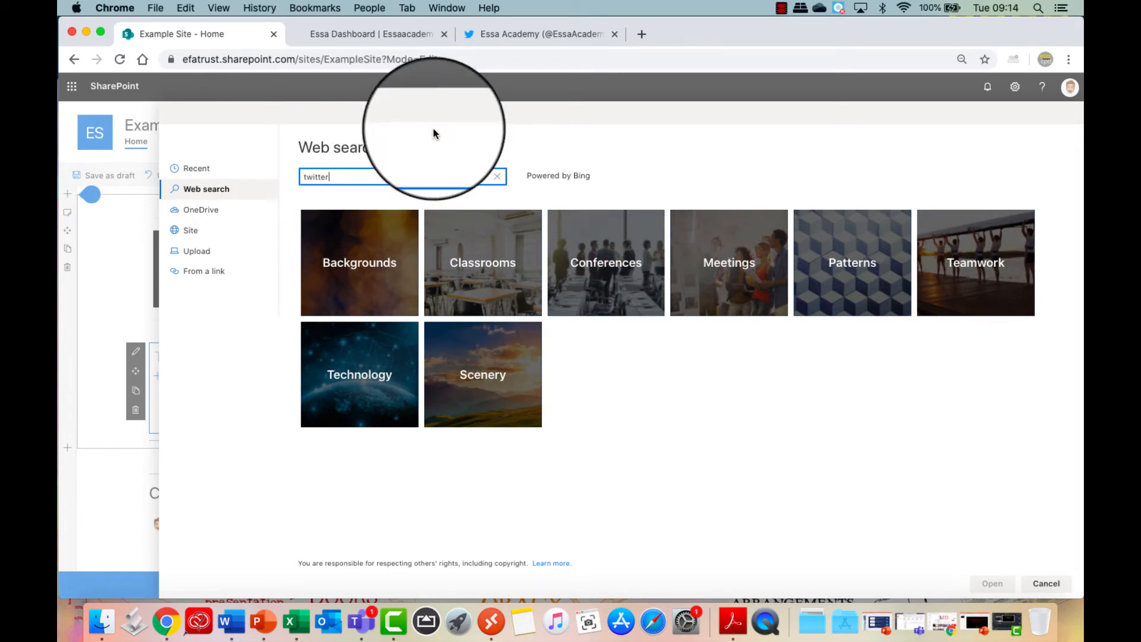
pyautogui.press('Return')
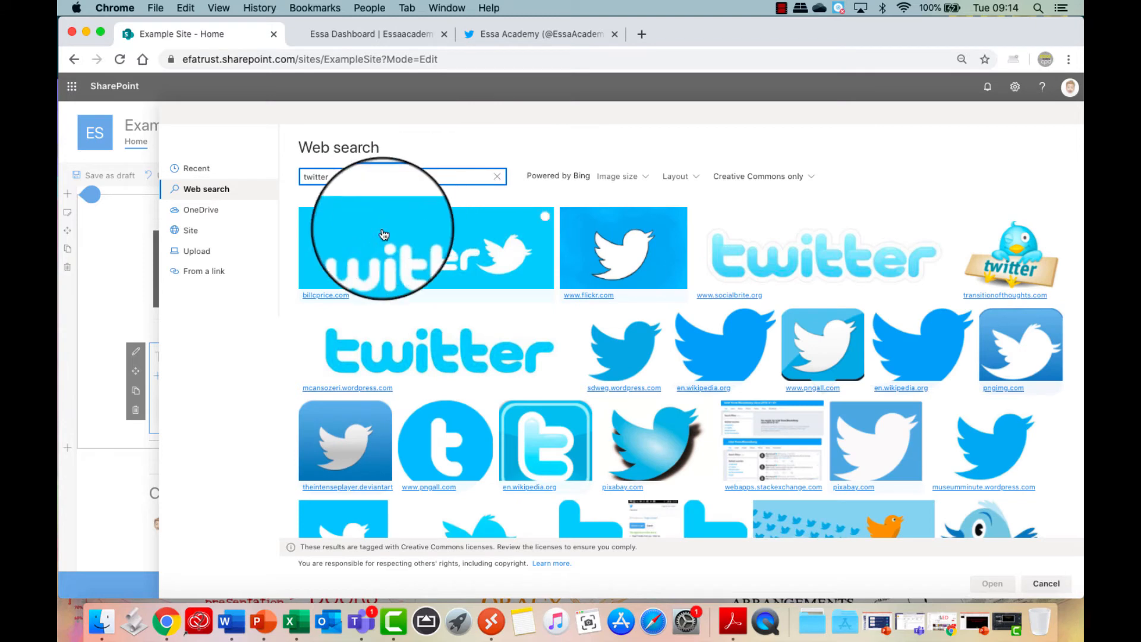
pyautogui.click(624, 351)
pyautogui.click(991, 585)
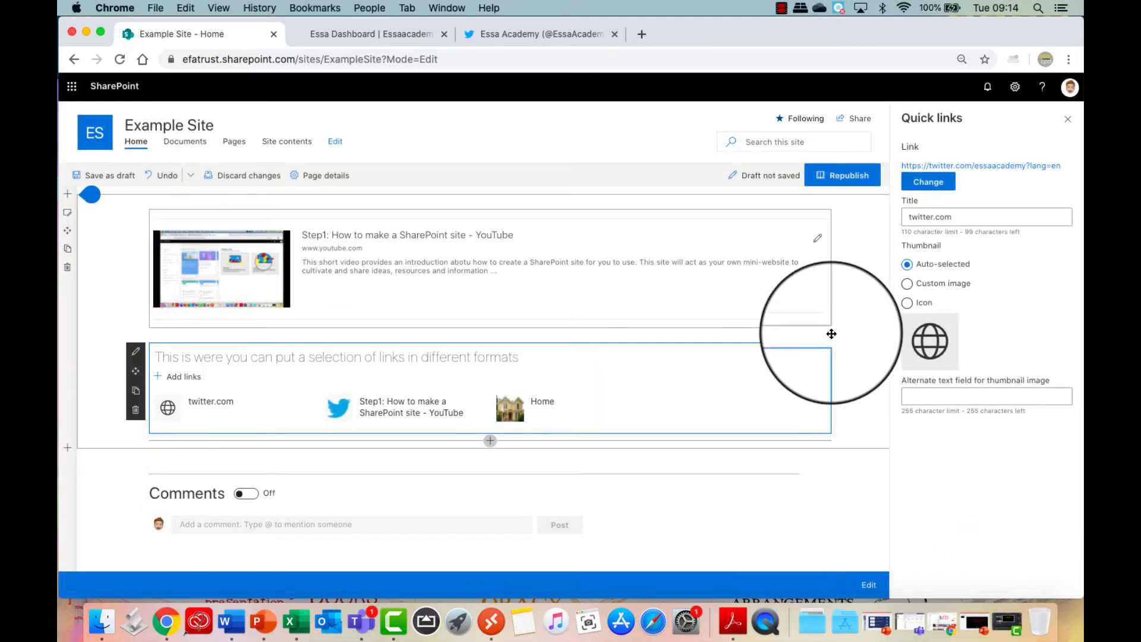
pyautogui.press('super+z')
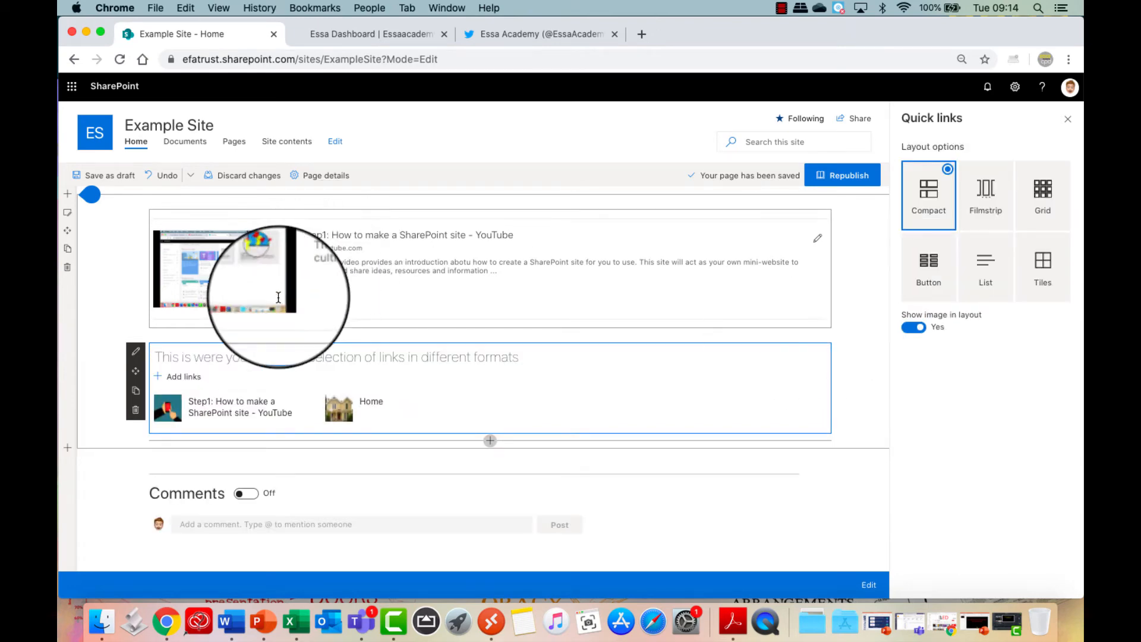
pyautogui.click(542, 34)
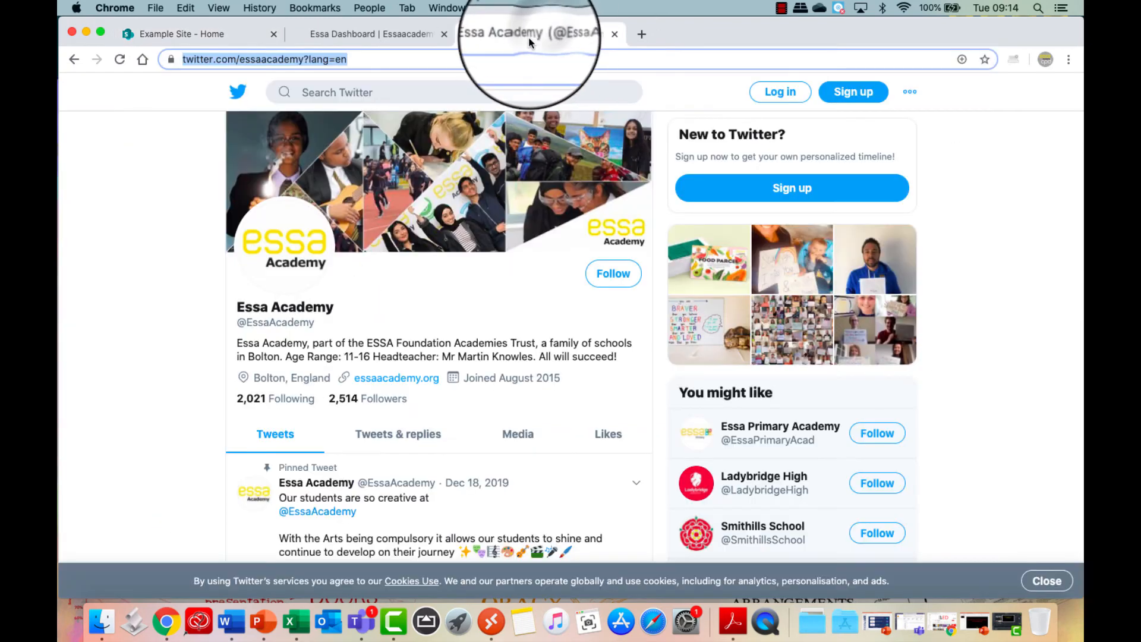
pyautogui.click(205, 35)
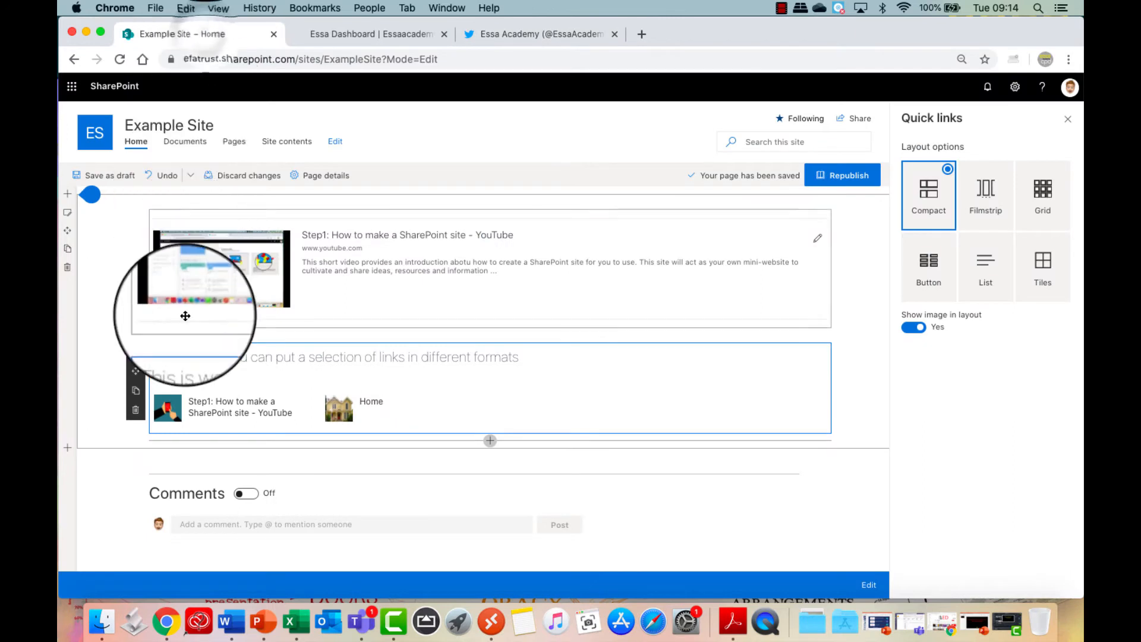
pyautogui.click(176, 377)
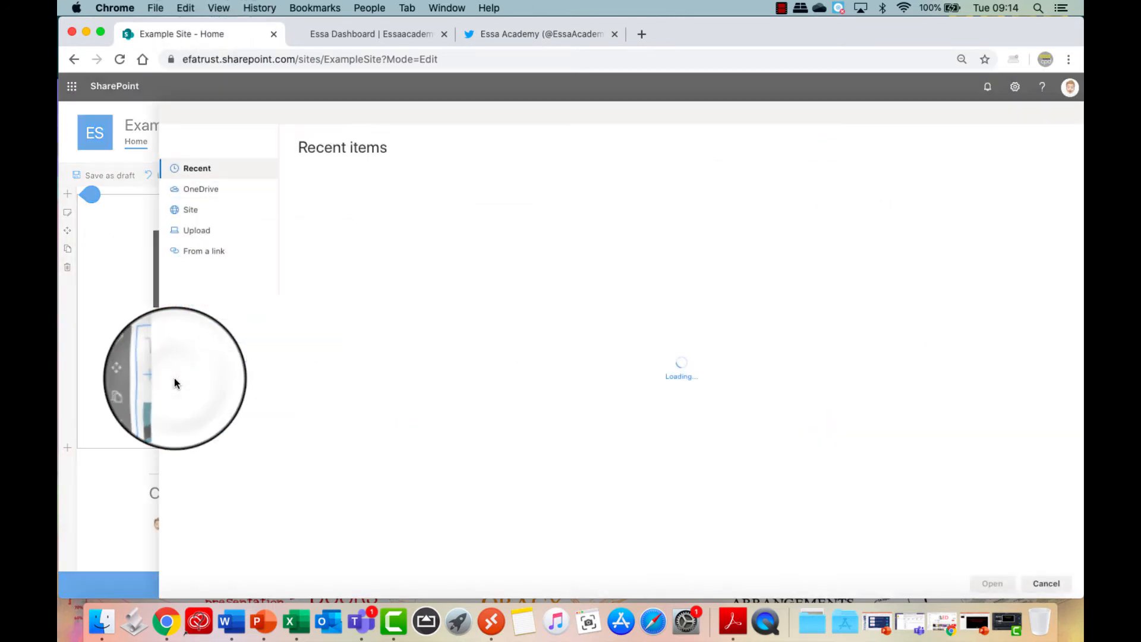
pyautogui.click(205, 250)
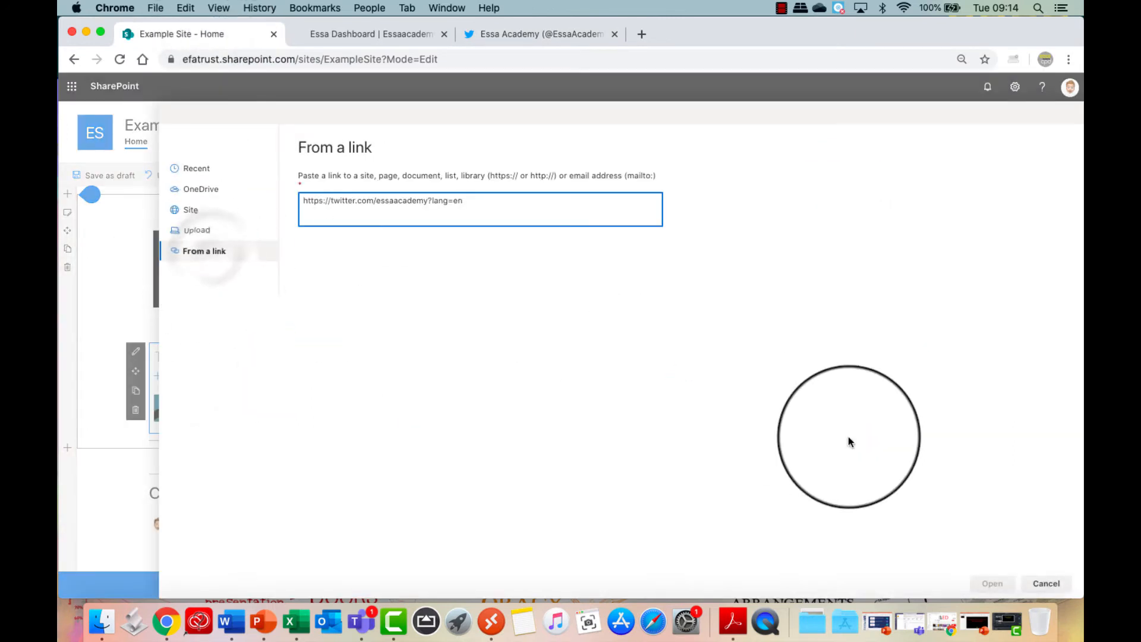
pyautogui.click(992, 583)
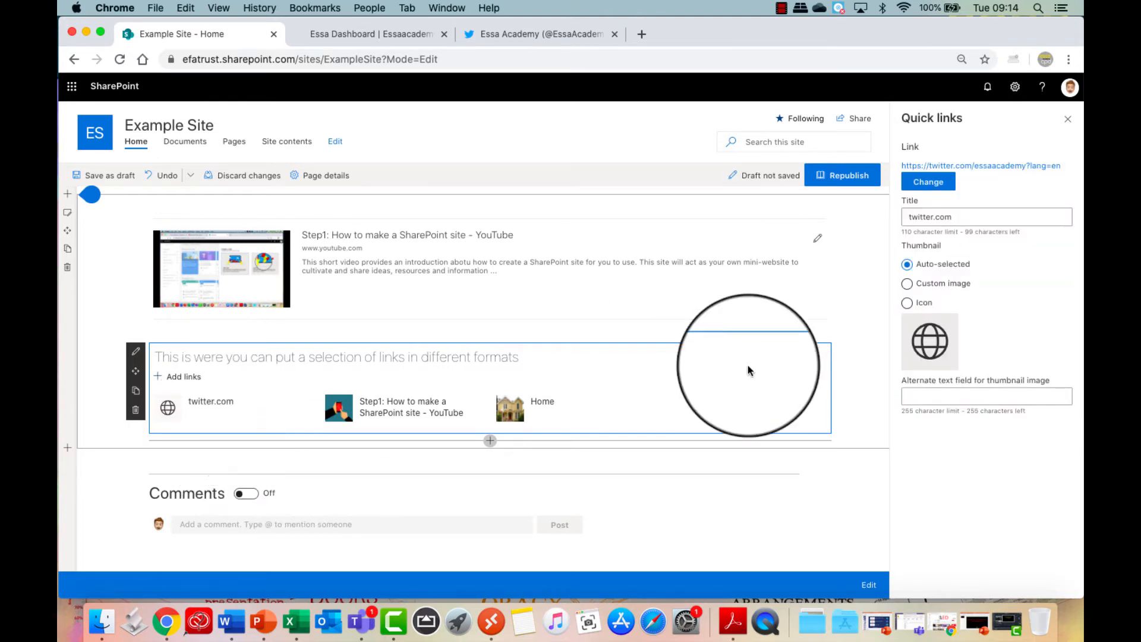
# Give the twitter.com quick link a custom thumbnail: the blue bird from sdweg.wordpress.com in a web image search for "twitter"
pyautogui.click(931, 294)
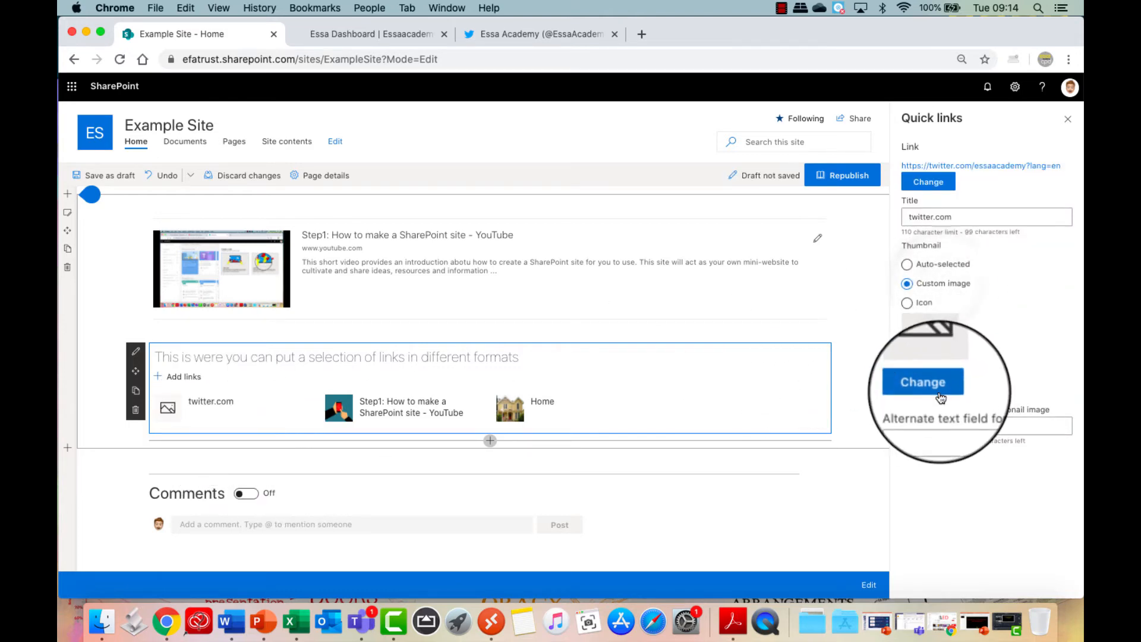
pyautogui.click(937, 392)
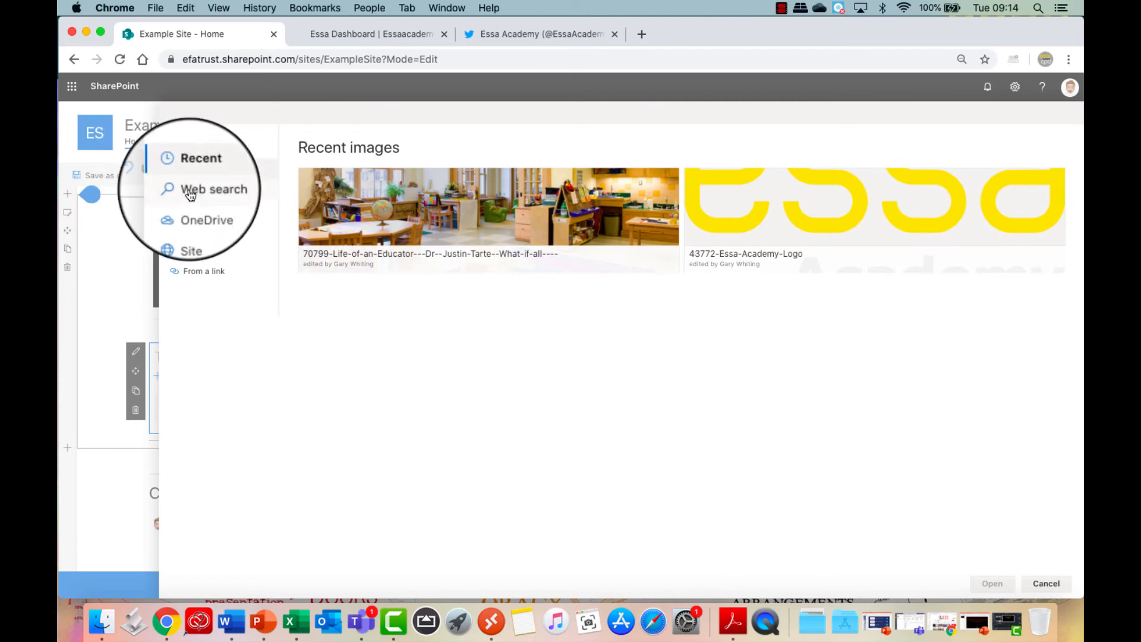
pyautogui.click(205, 188)
pyautogui.click(352, 175)
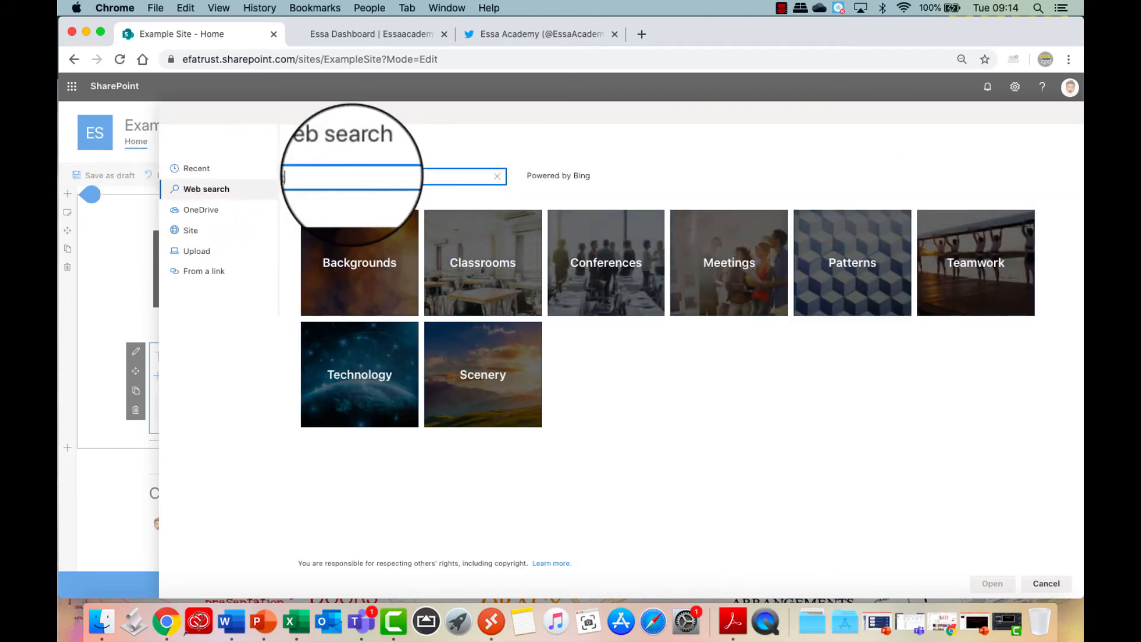
pyautogui.write('twitter')
pyautogui.press('Return')
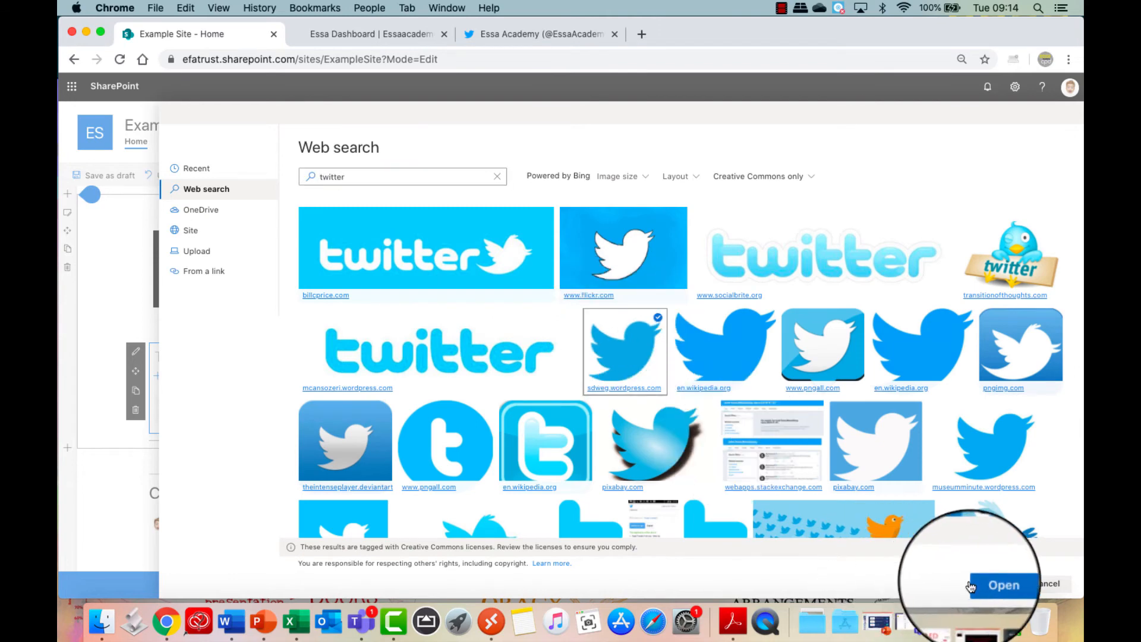
pyautogui.click(990, 584)
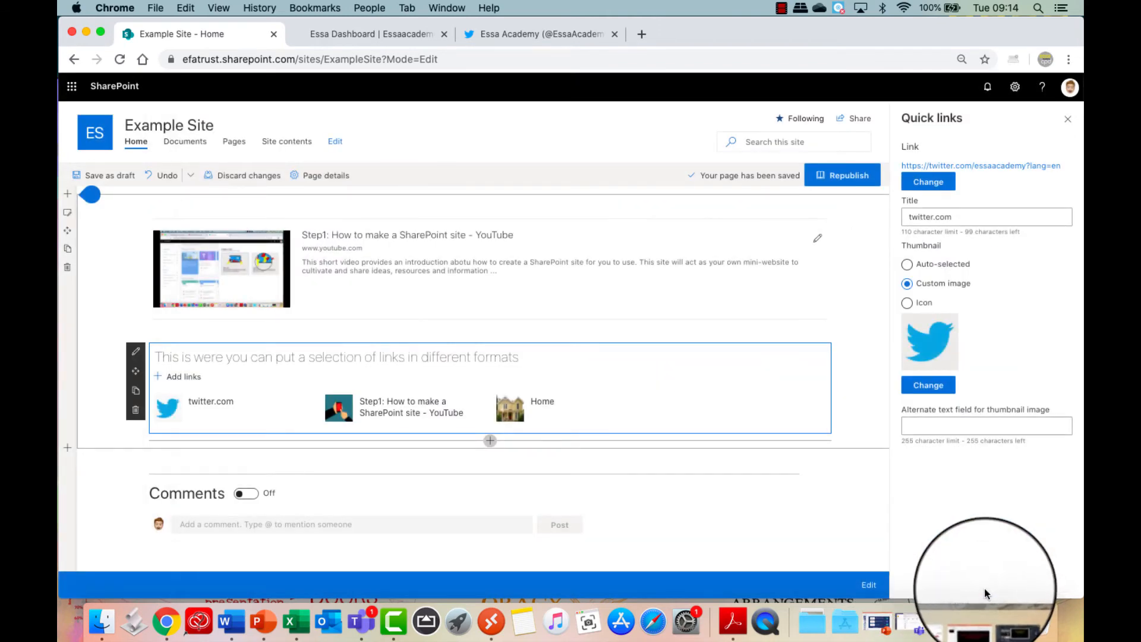
# Close the Twitter page, copy the web address of the Essa Dashboard page and return to the Example Site home page
pyautogui.click(614, 34)
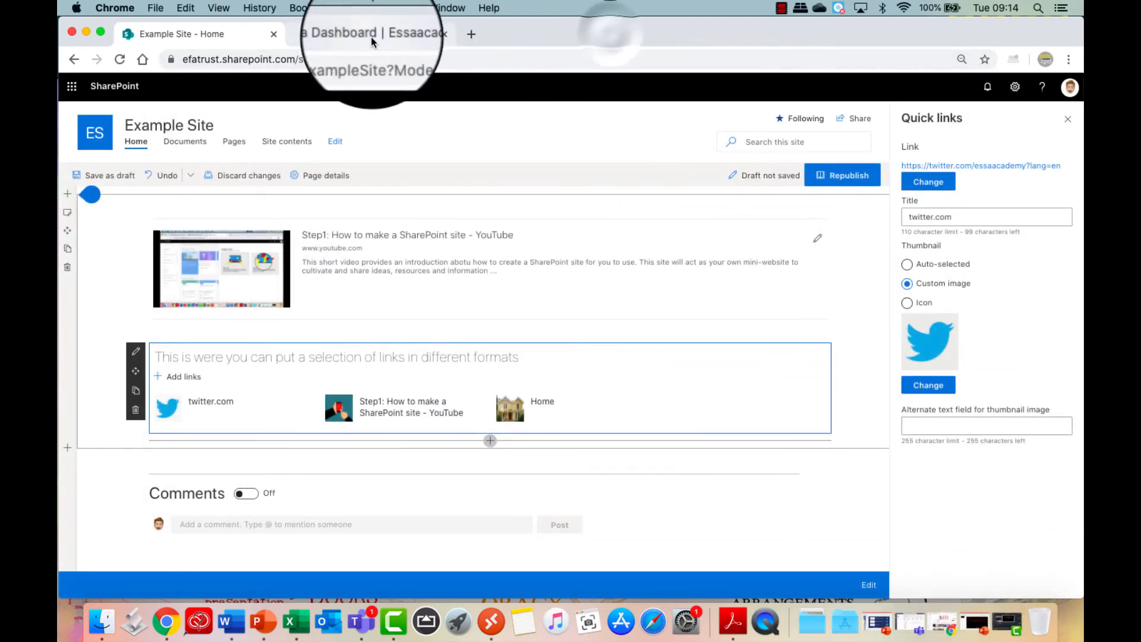
pyautogui.click(371, 34)
pyautogui.click(378, 59)
pyautogui.press('super+c')
pyautogui.click(199, 34)
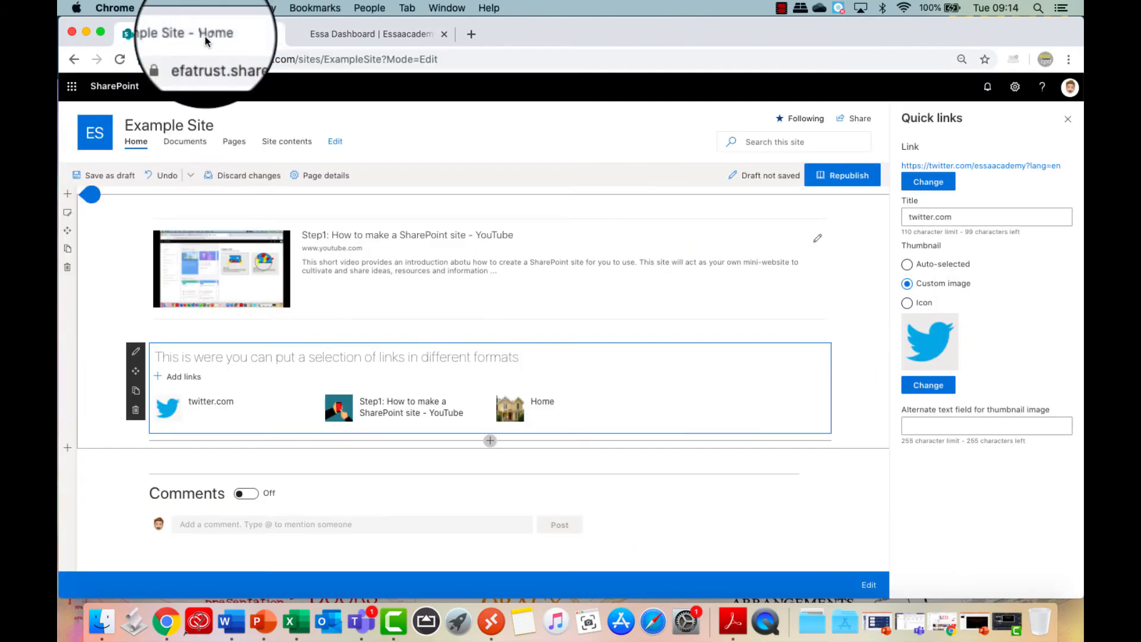
pyautogui.click(186, 380)
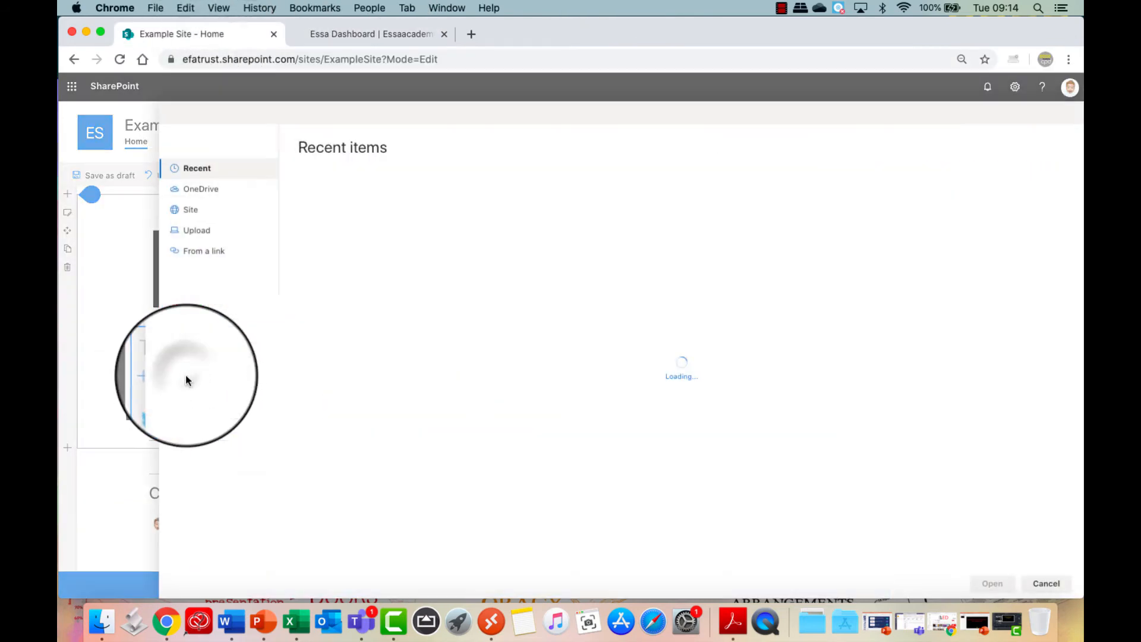
pyautogui.click(205, 235)
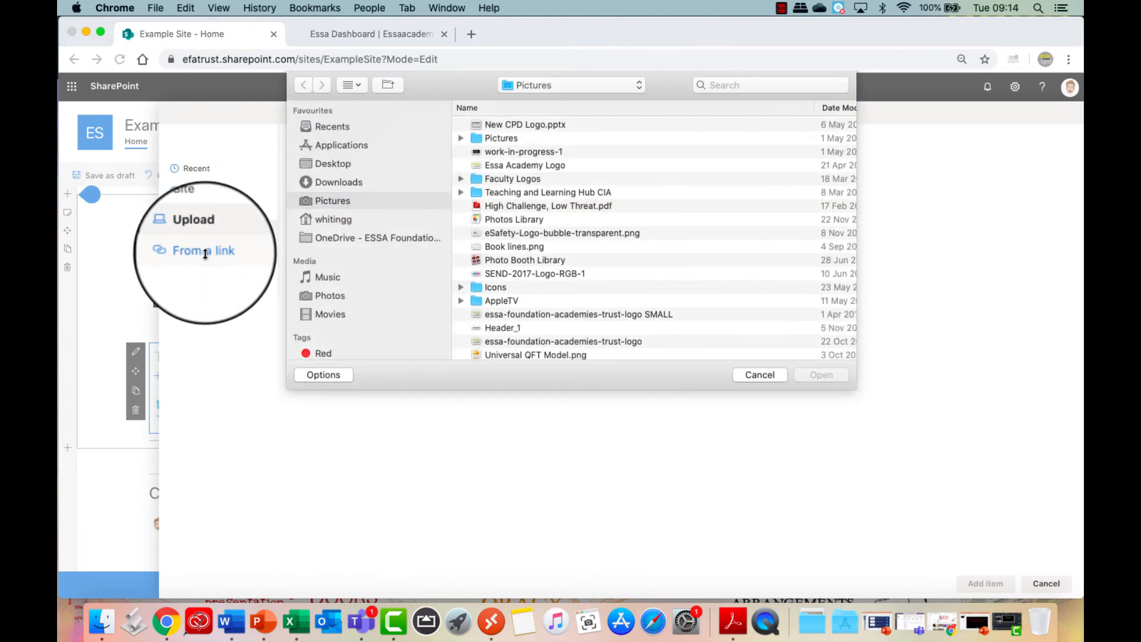
pyautogui.click(757, 376)
pyautogui.click(219, 253)
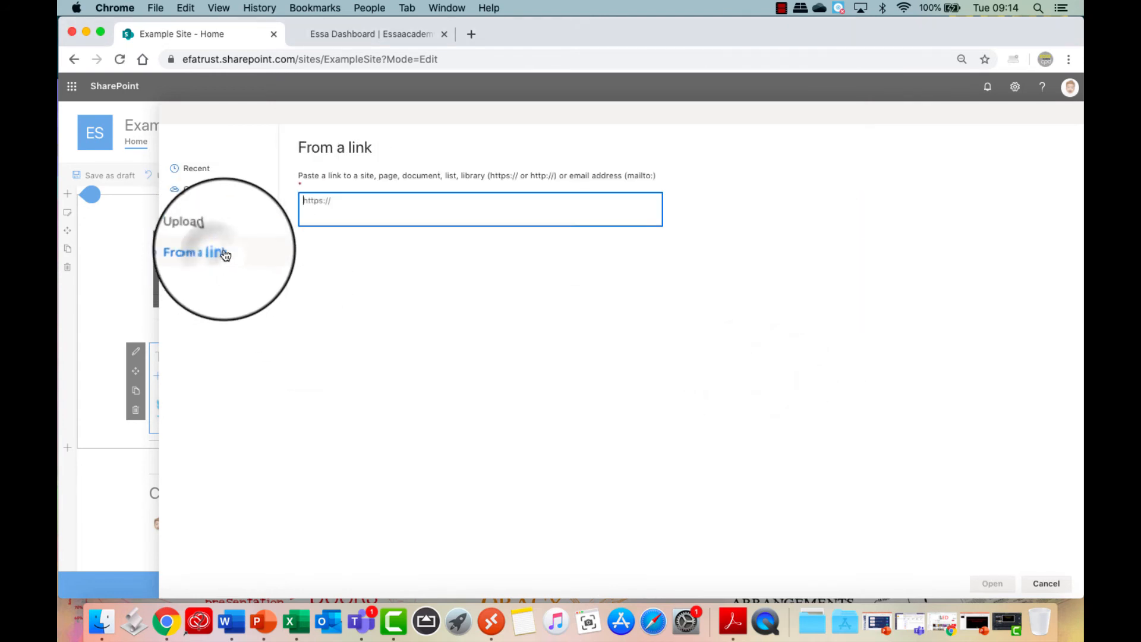
pyautogui.press('super+v')
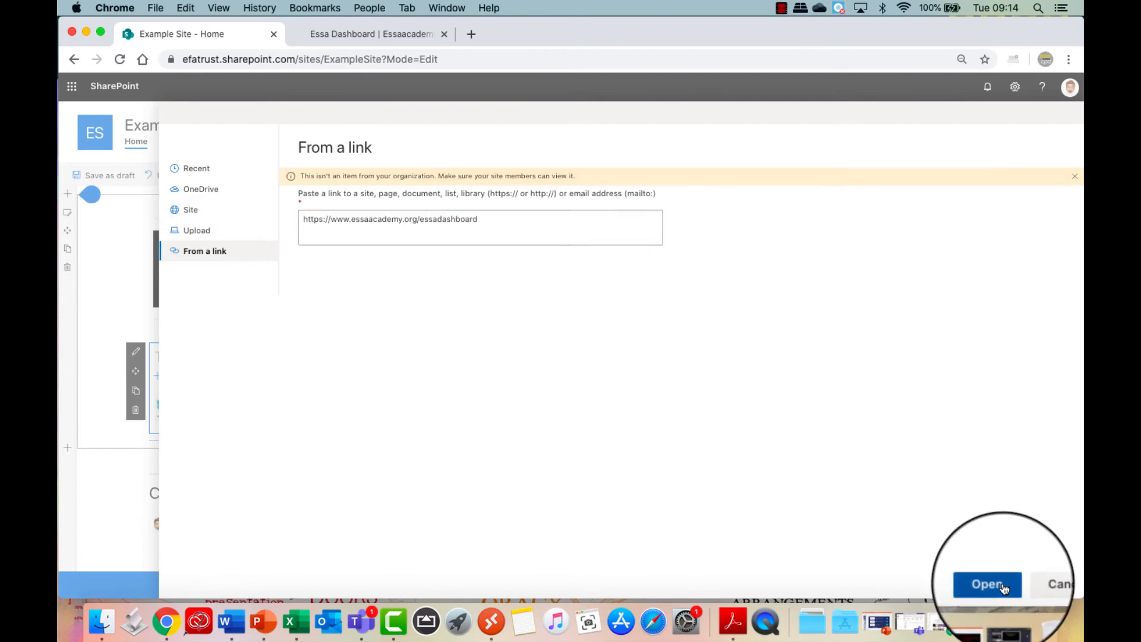
pyautogui.click(1003, 588)
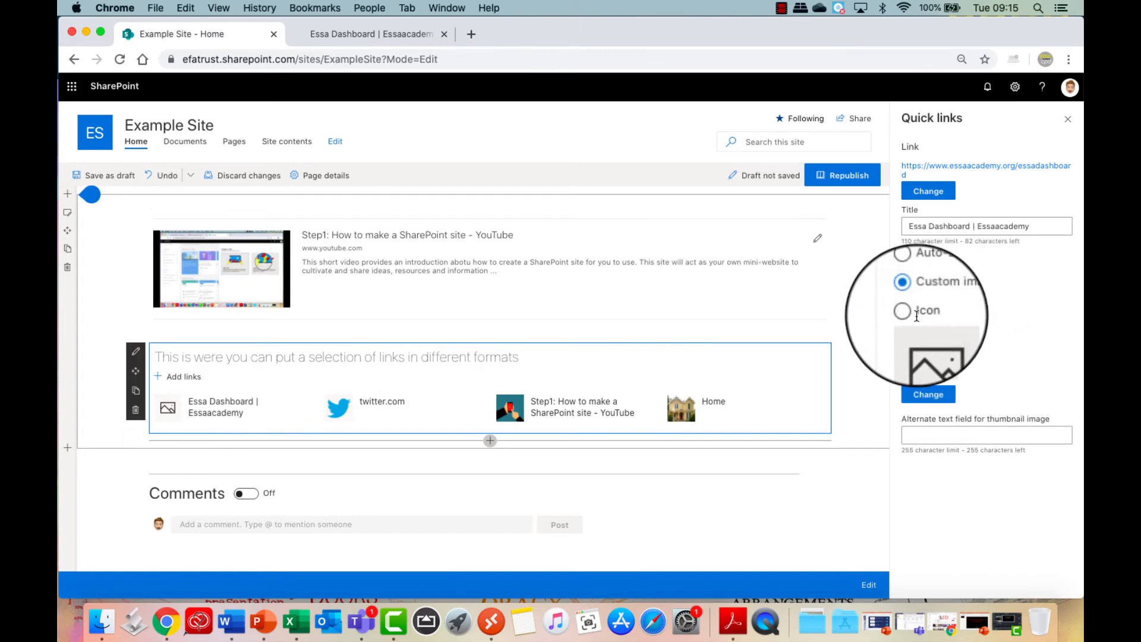
# Give the Essa Dashboard quick link the recent image 43772-Essa-Academy-Logo as its custom thumbnail
pyautogui.click(927, 394)
pyautogui.click(759, 205)
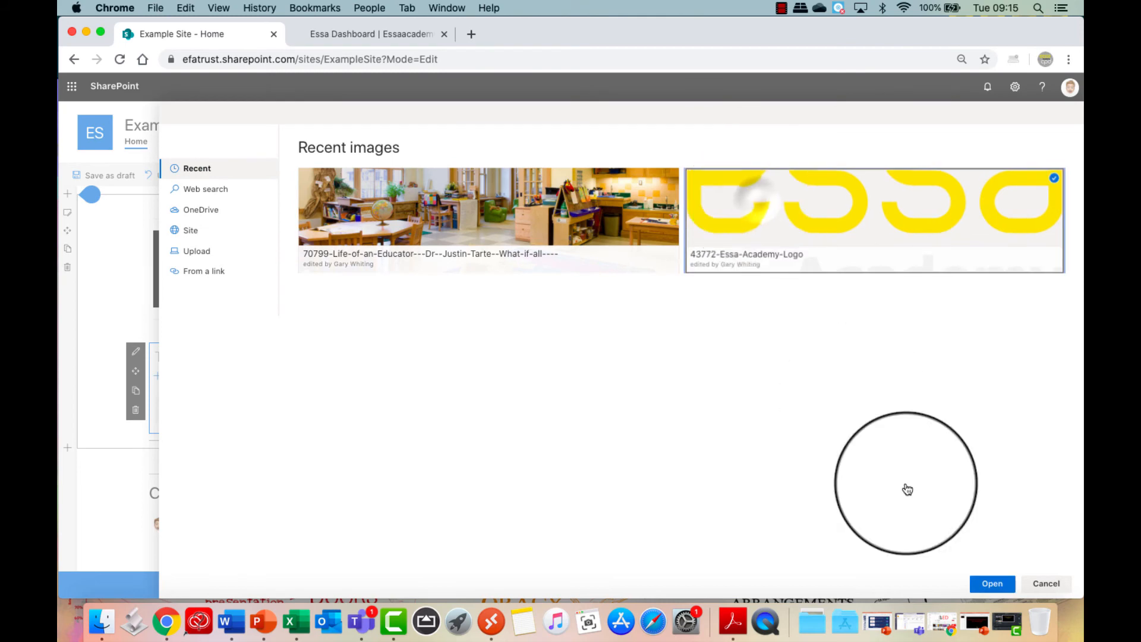
pyautogui.click(992, 582)
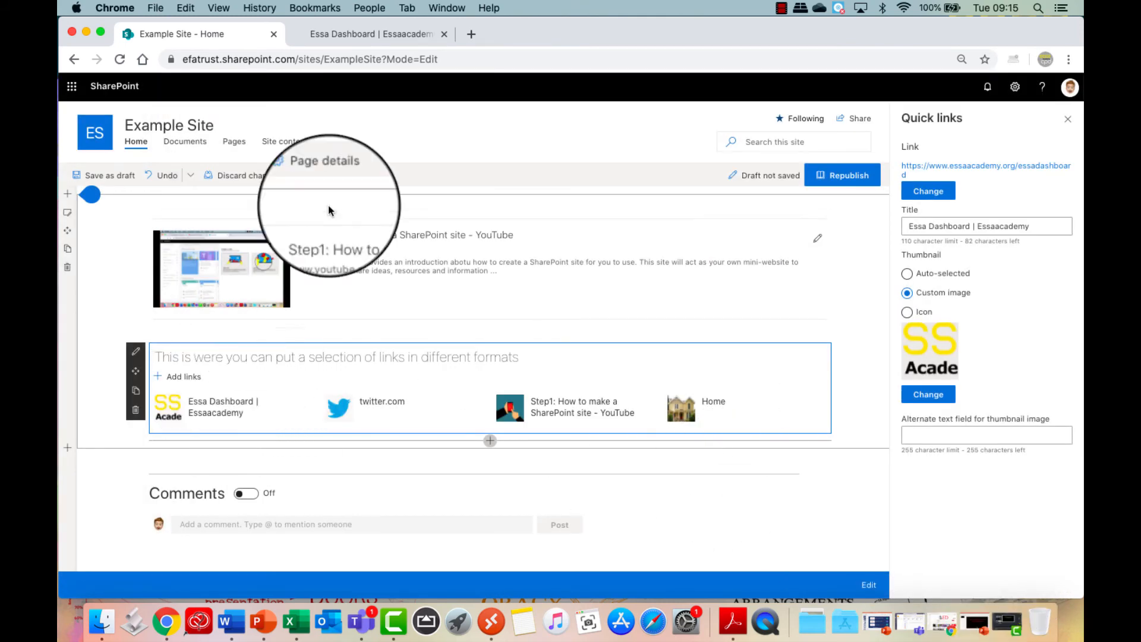
# Search the web for "bbc", copy the BBC home page's web address and return to the Example Site home page
pyautogui.click(406, 34)
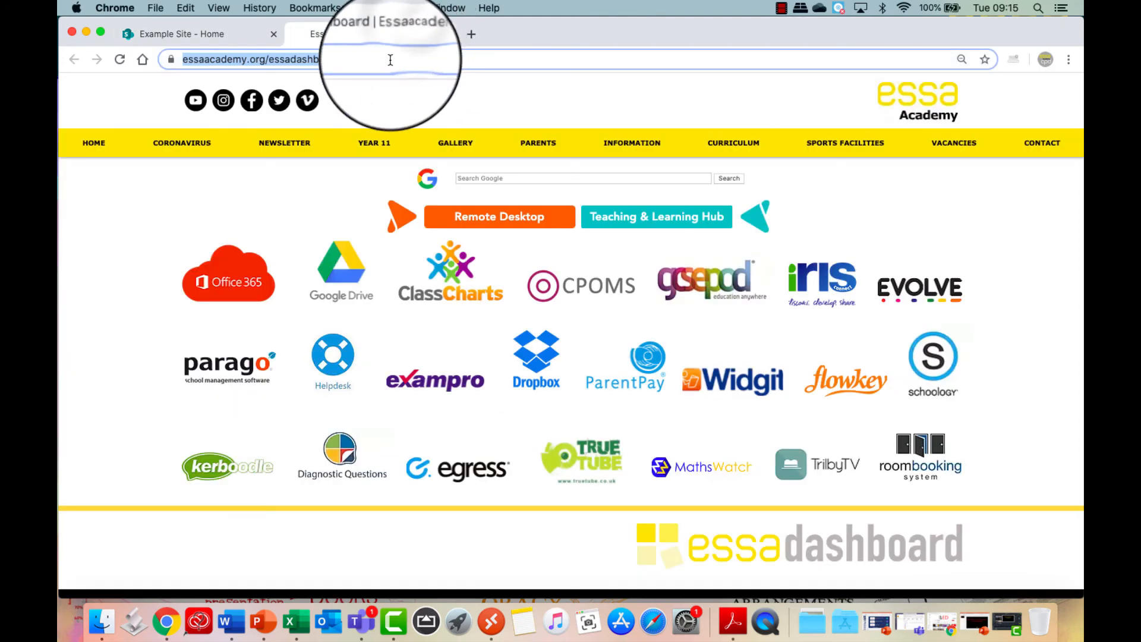
pyautogui.write('bbc')
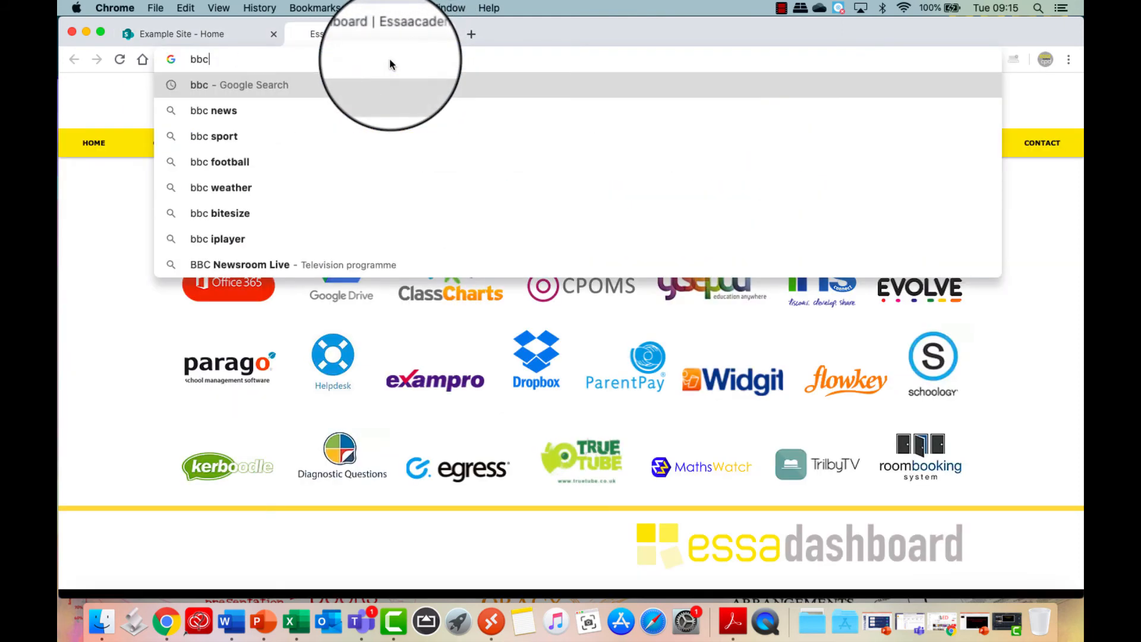
pyautogui.press('Return')
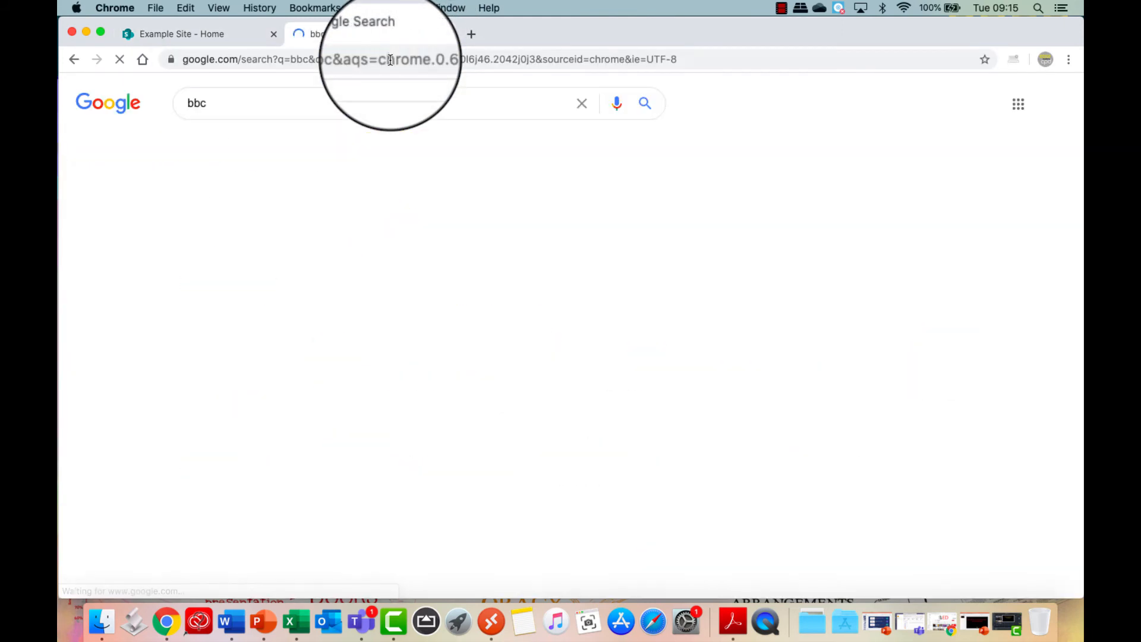
pyautogui.click(232, 228)
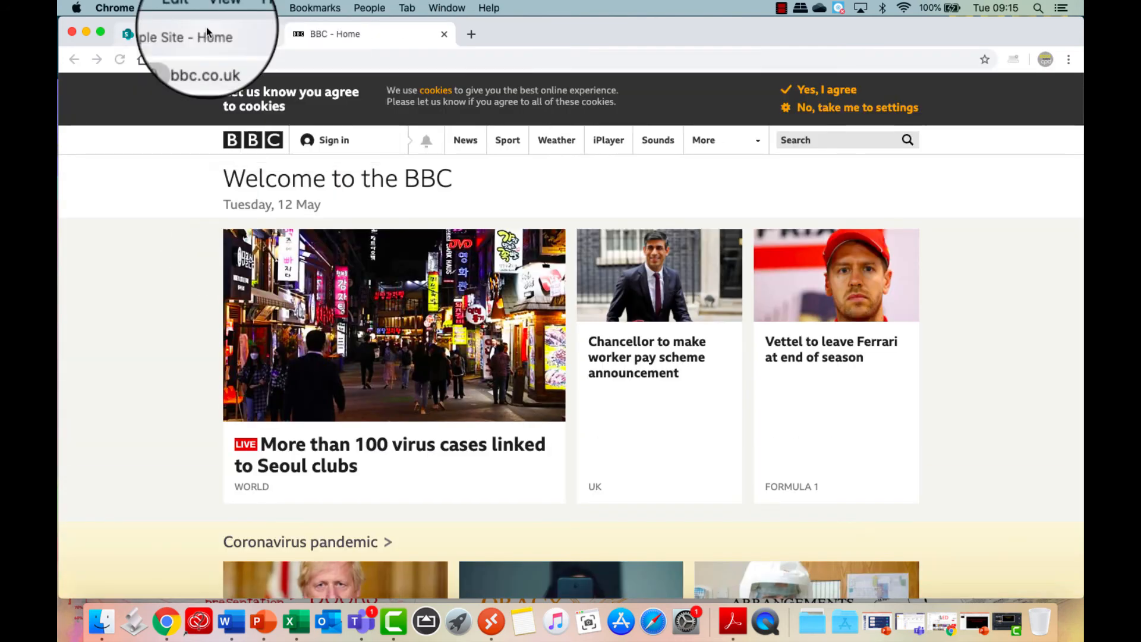
pyautogui.click(207, 31)
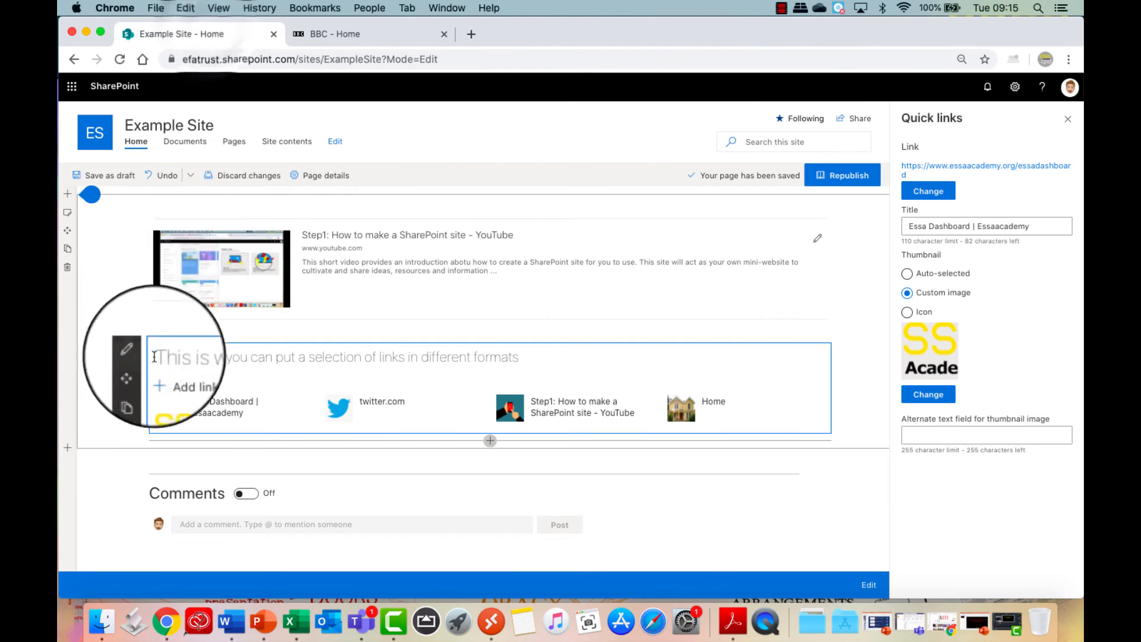
pyautogui.click(178, 378)
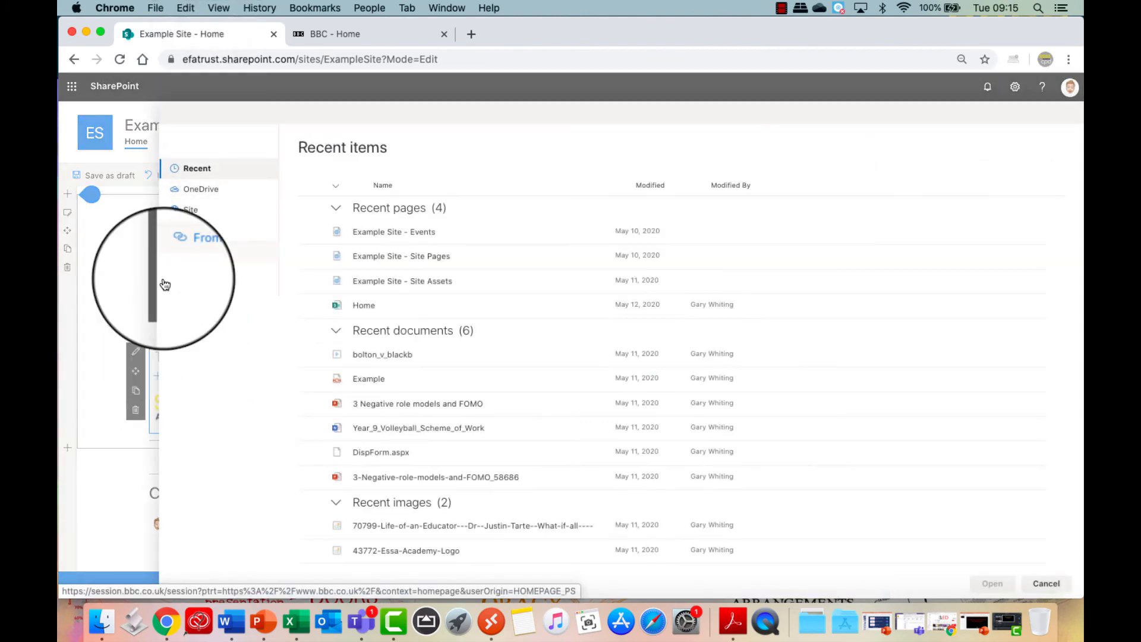
pyautogui.click(191, 252)
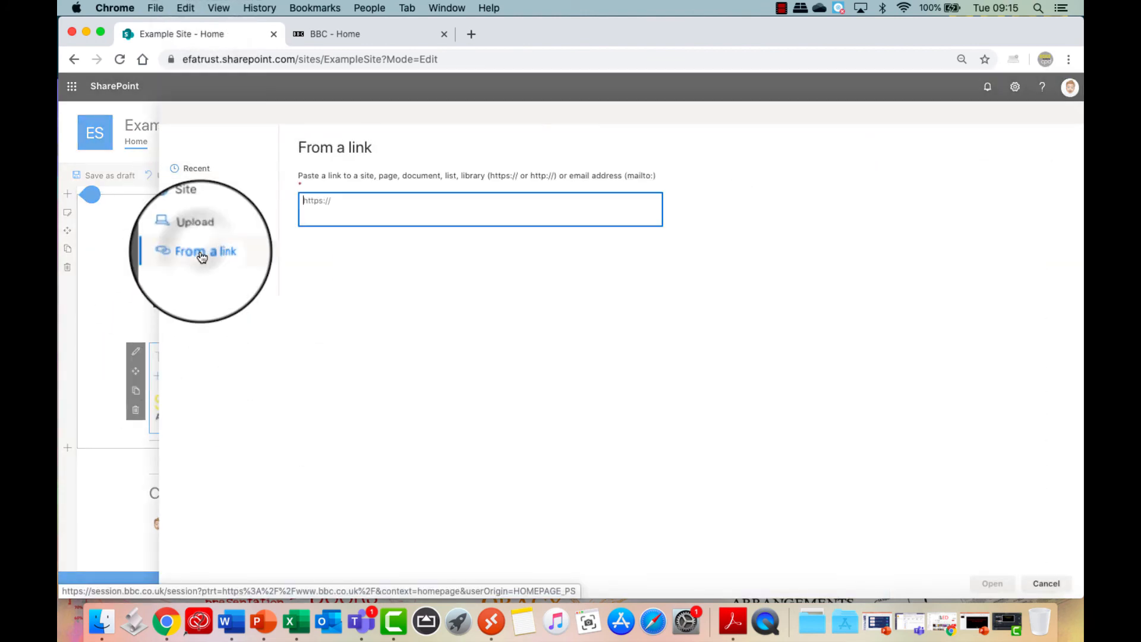
pyautogui.write('https://www.bbc.co.uk/')
pyautogui.click(994, 591)
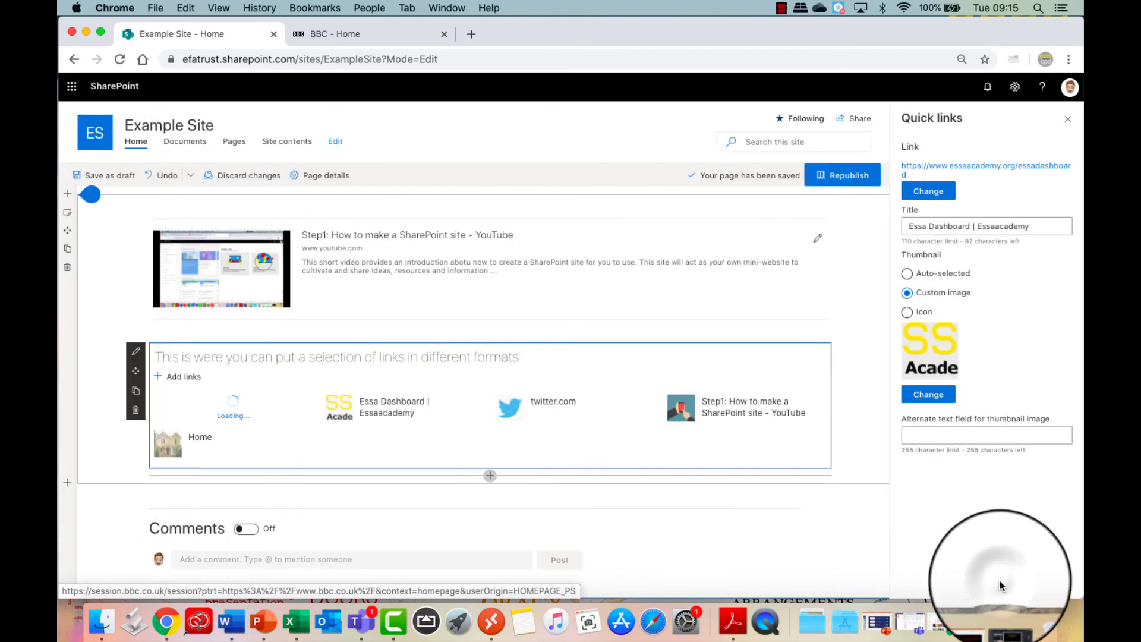
pyautogui.click(1066, 119)
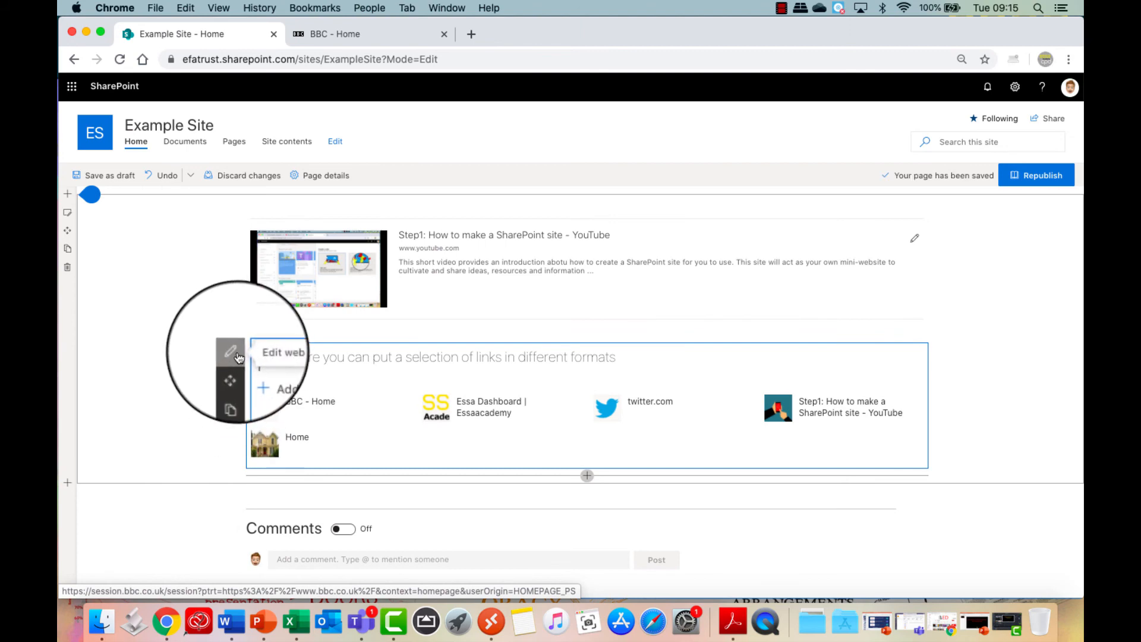
# Set the Quick links web part to the Filmstrip layout and page through its links and back
pyautogui.click(238, 355)
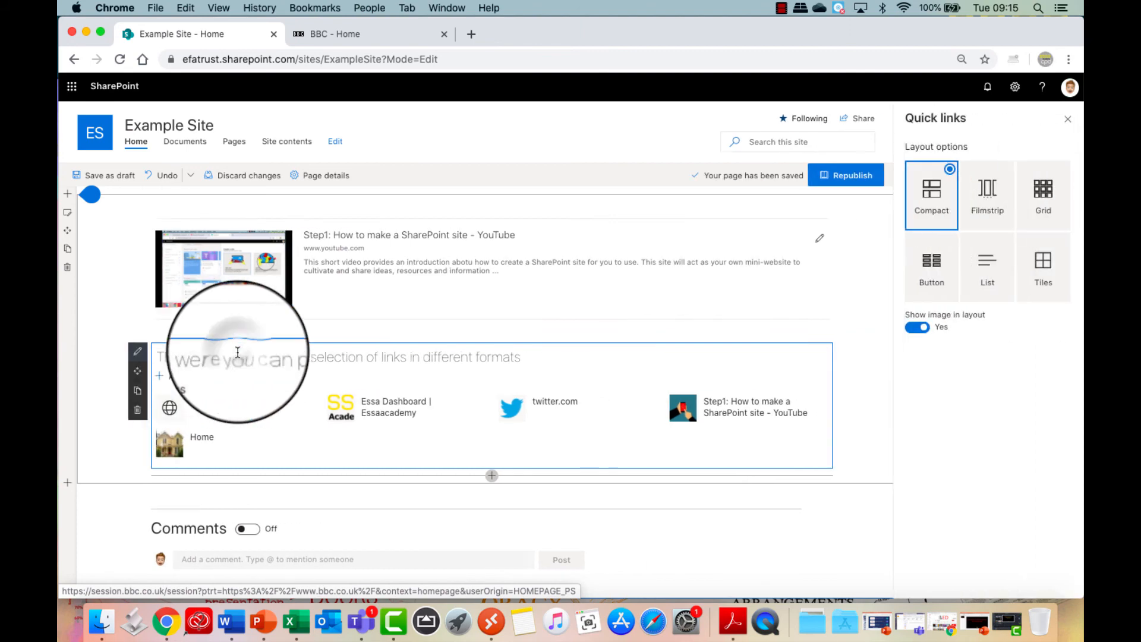
pyautogui.click(996, 191)
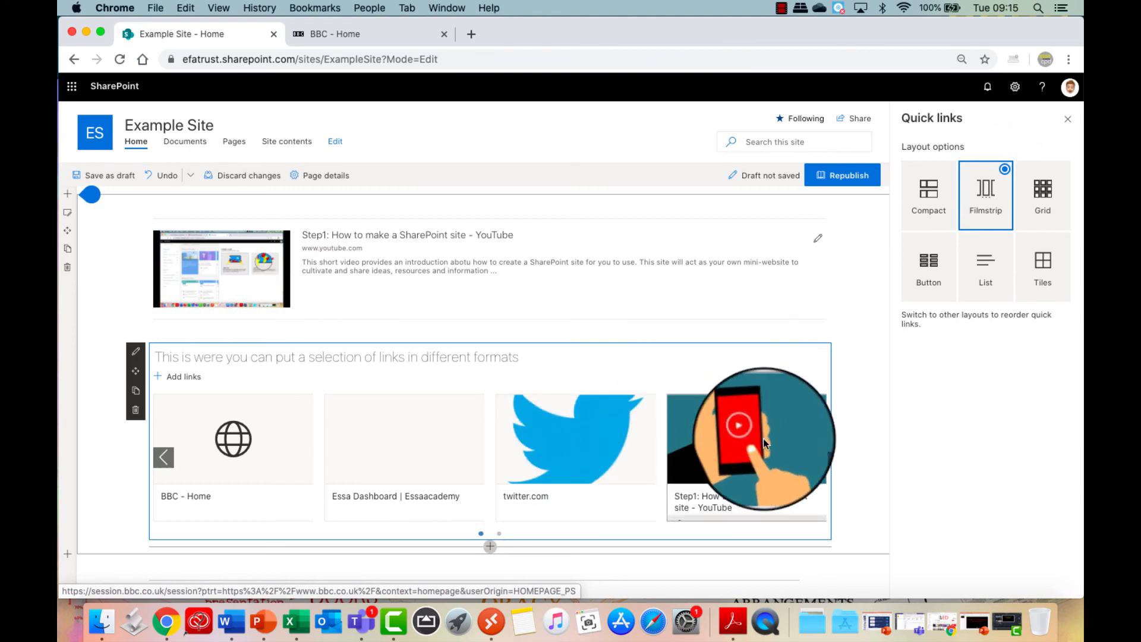
pyautogui.click(818, 463)
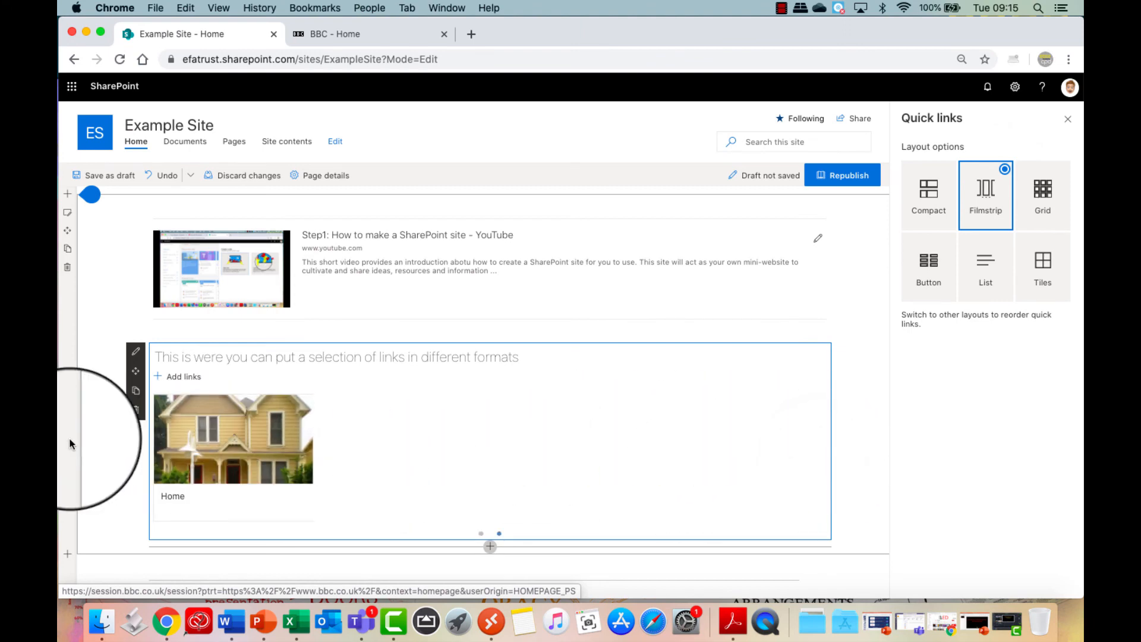
pyautogui.click(166, 461)
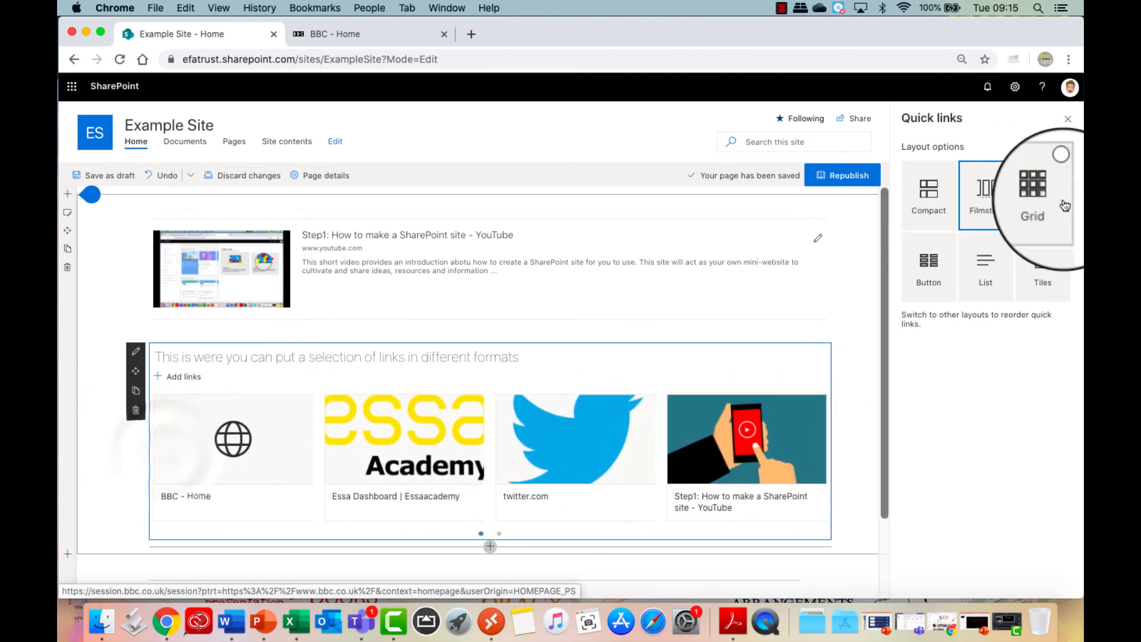
# Try the Grid, Button, List and Tiles layouts in turn on the Quick links web part
pyautogui.click(1043, 193)
pyautogui.scroll(-4, 838, 331)
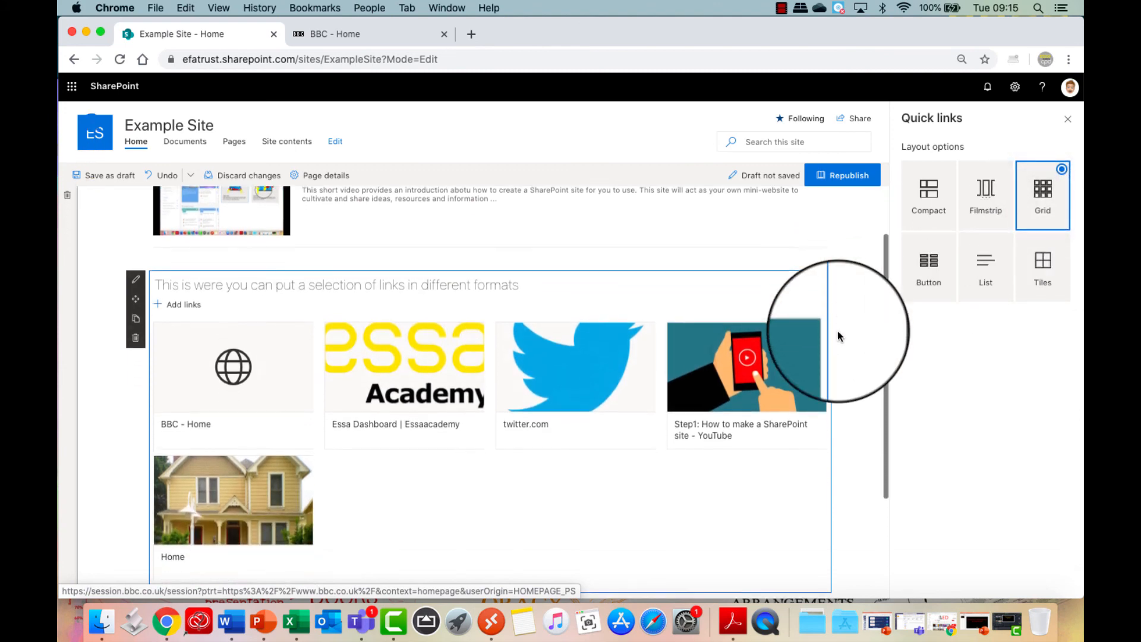
pyautogui.click(932, 262)
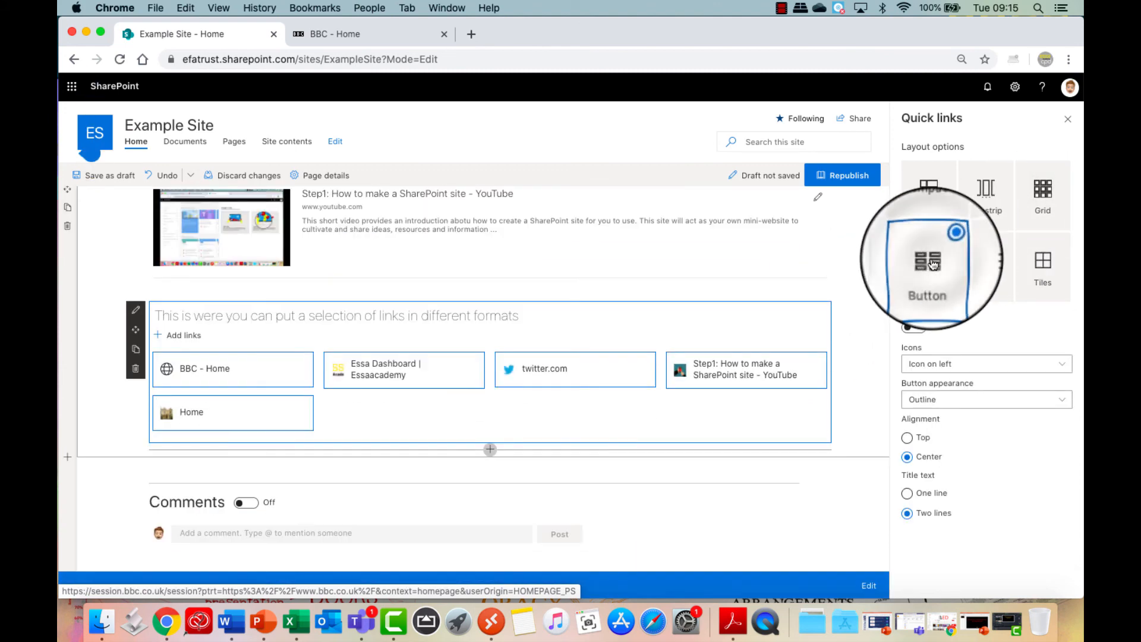
pyautogui.click(988, 272)
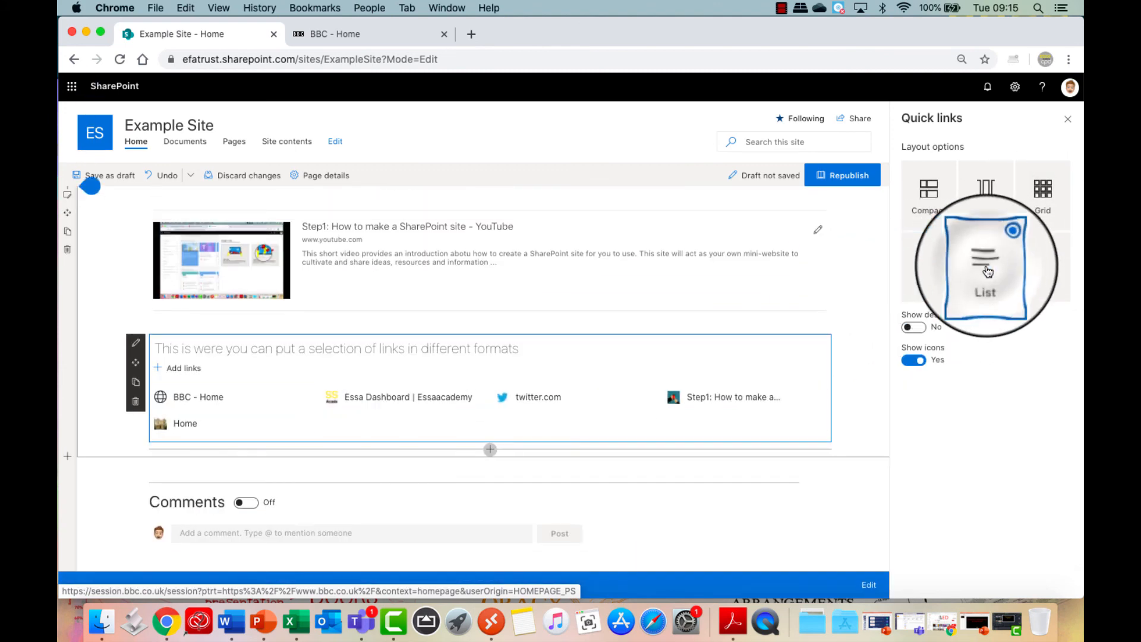
pyautogui.click(1045, 267)
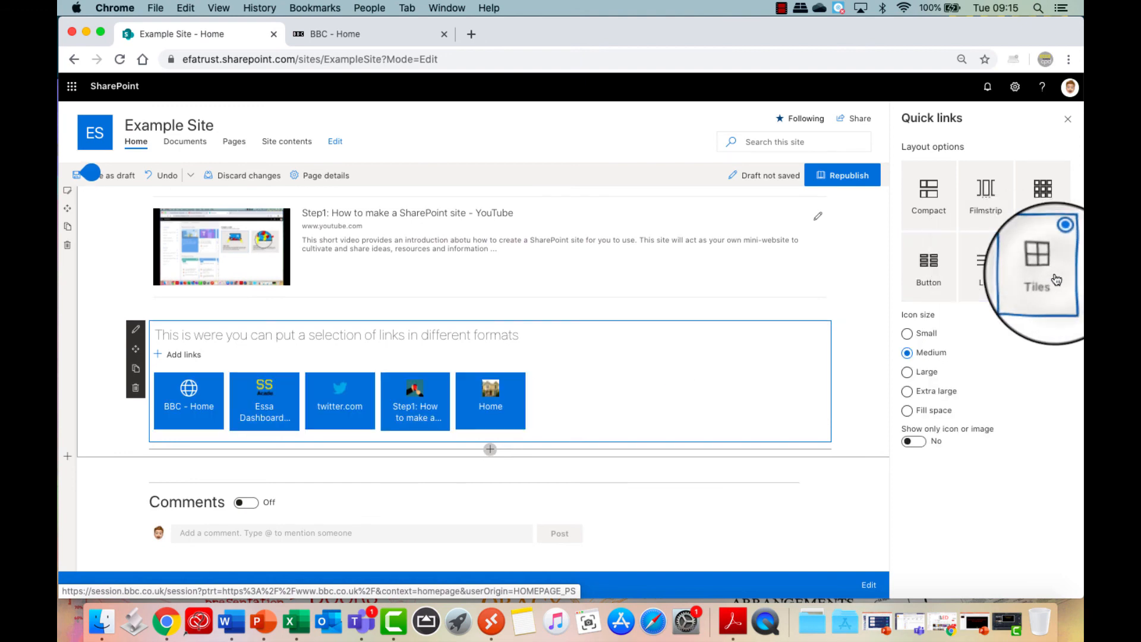
# Return the Quick links web part to the Filmstrip layout and republish the home page
pyautogui.click(983, 194)
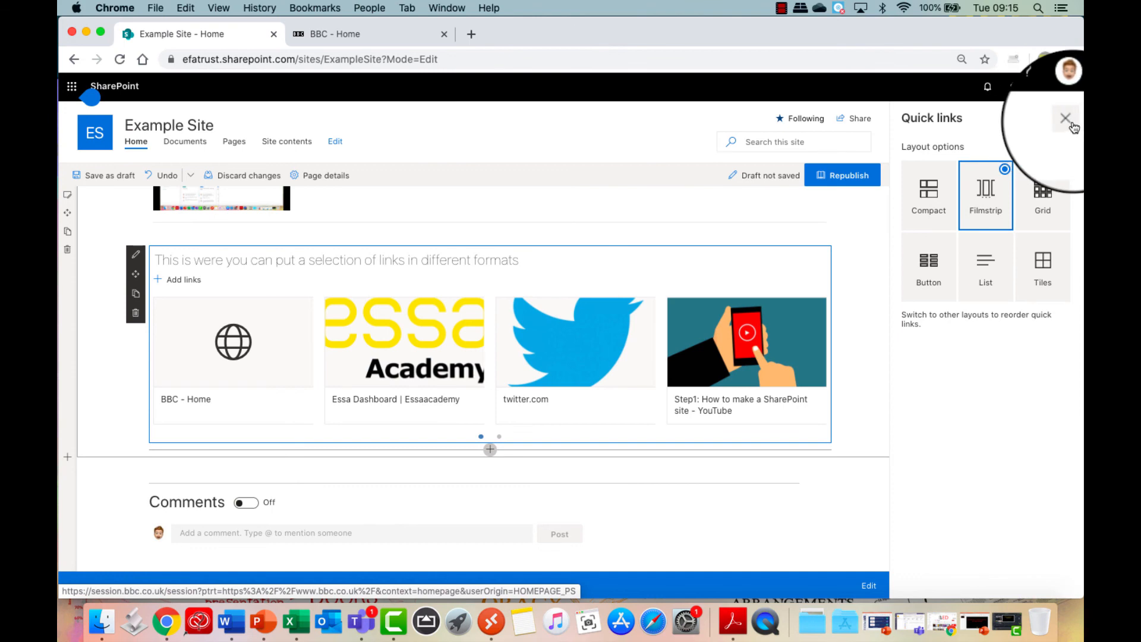
pyautogui.click(1071, 124)
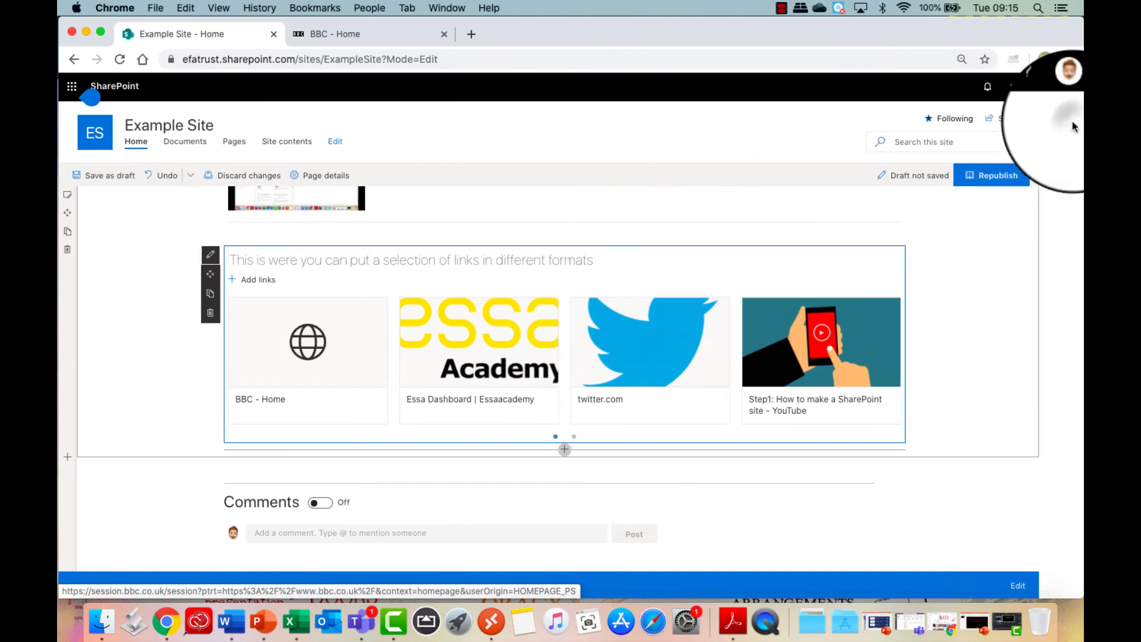
pyautogui.click(1035, 179)
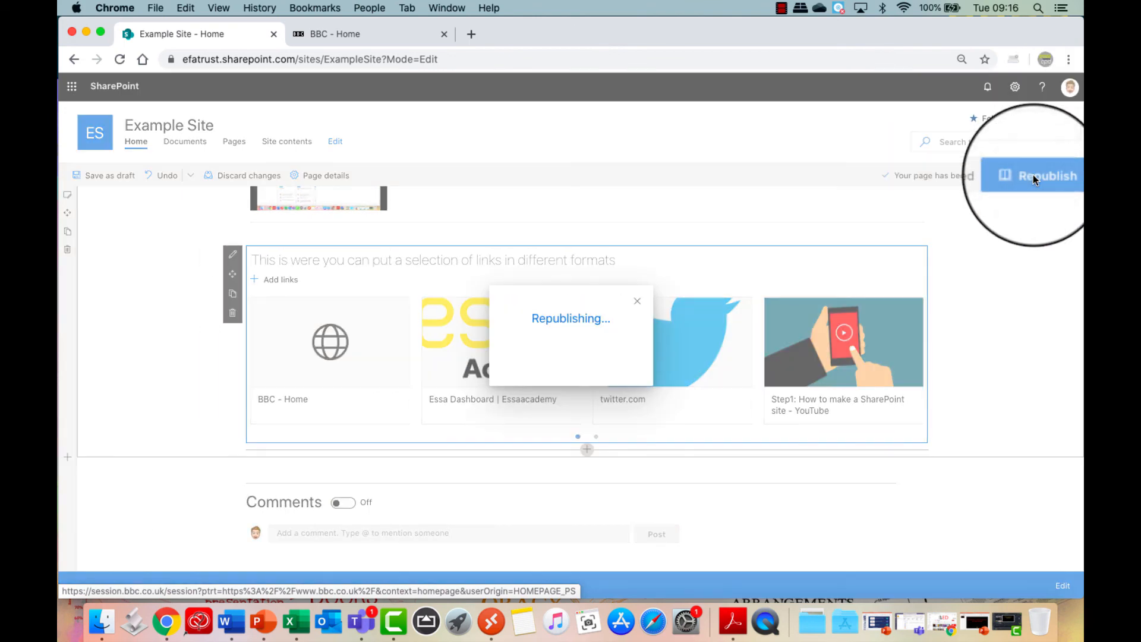